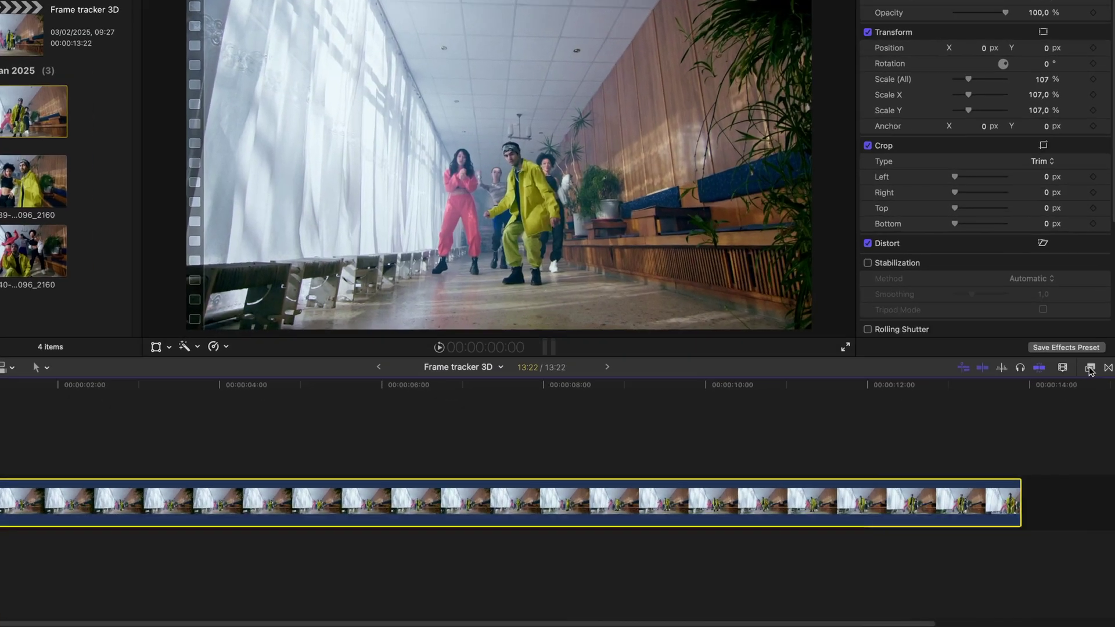
# - Find the mTracker 3D effect, apply it to the uhd clip and track the footage
pyautogui.click(1090, 395)
pyautogui.click(925, 619)
pyautogui.write('tracker 3d')
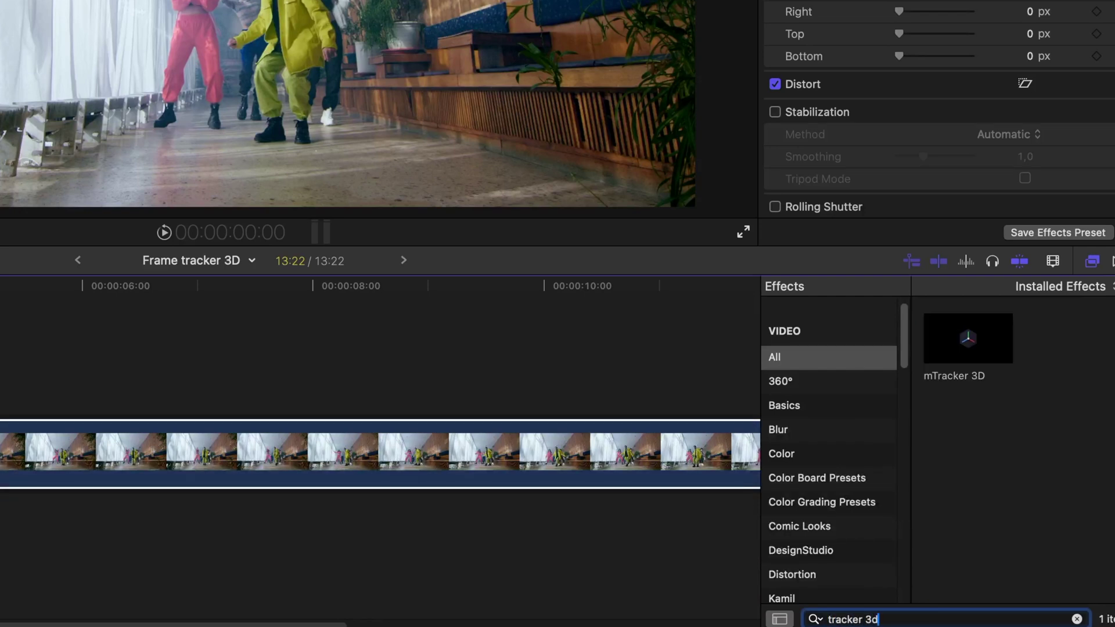
pyautogui.moveTo(960, 361); pyautogui.dragTo(430, 453)
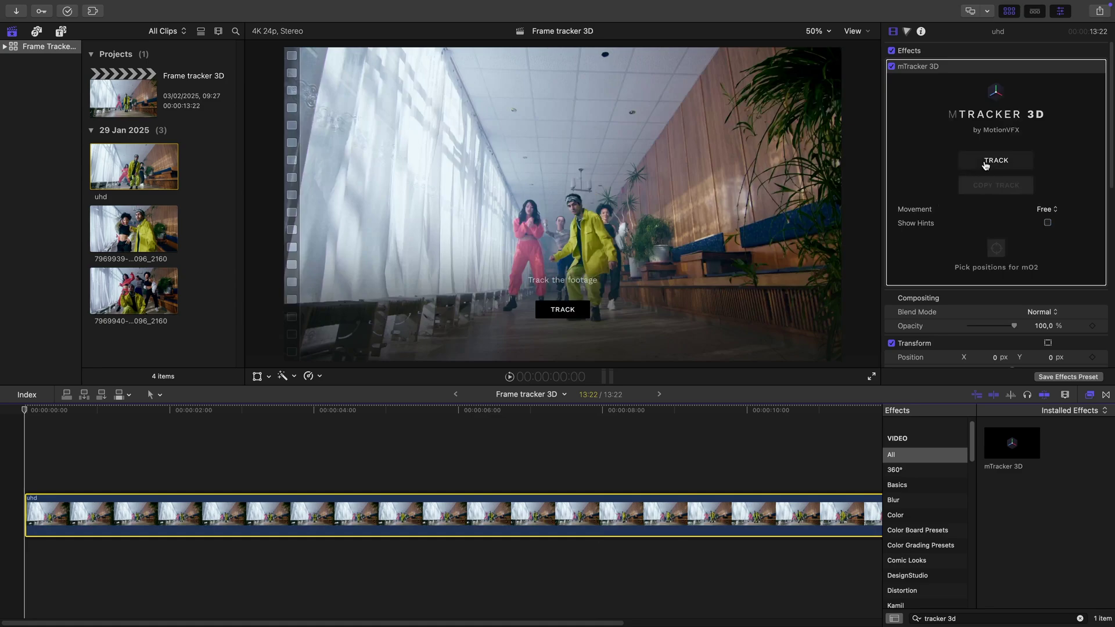
pyautogui.click(986, 164)
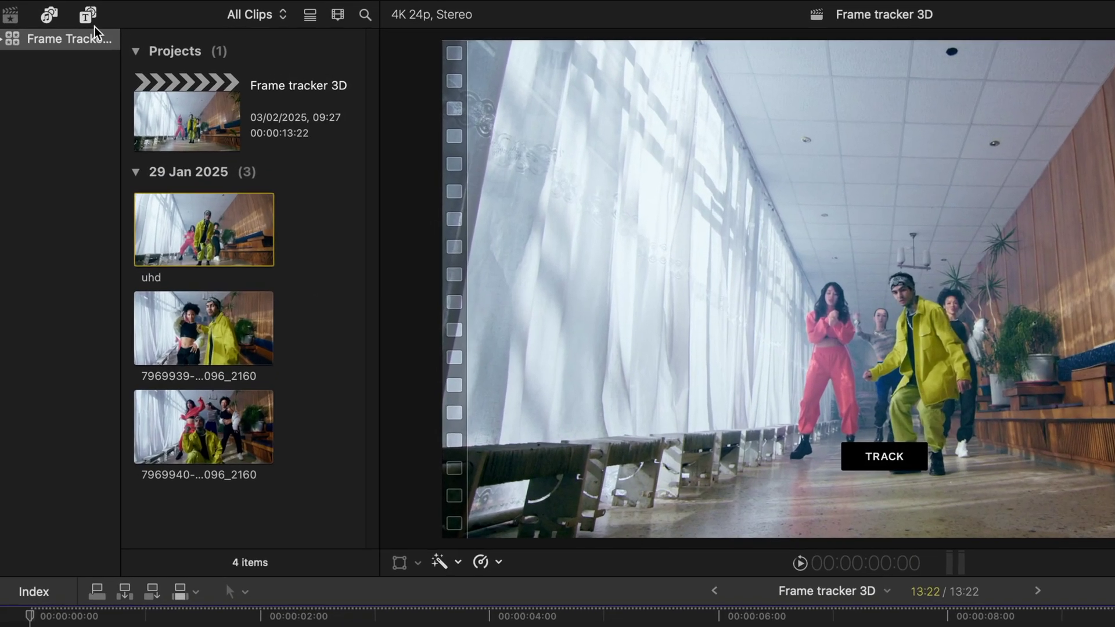
# - Add the mTracker 3D title Drop Zone 03 above the start of the uhd clip and extend it to the clip's end
pyautogui.click(60, 30)
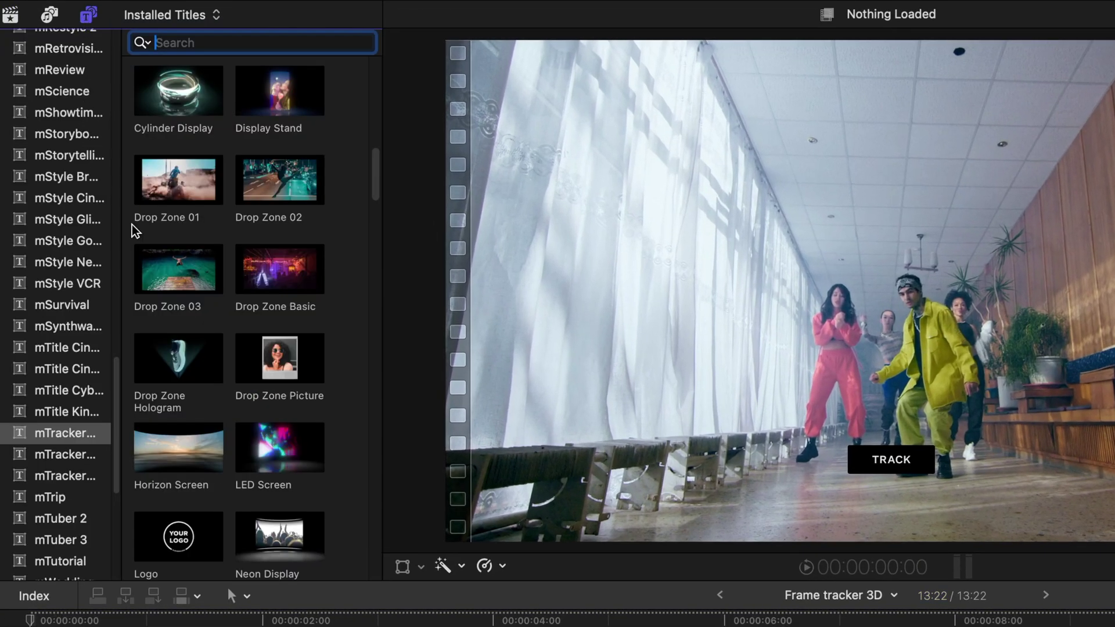
pyautogui.moveTo(166, 280); pyautogui.dragTo(26, 472)
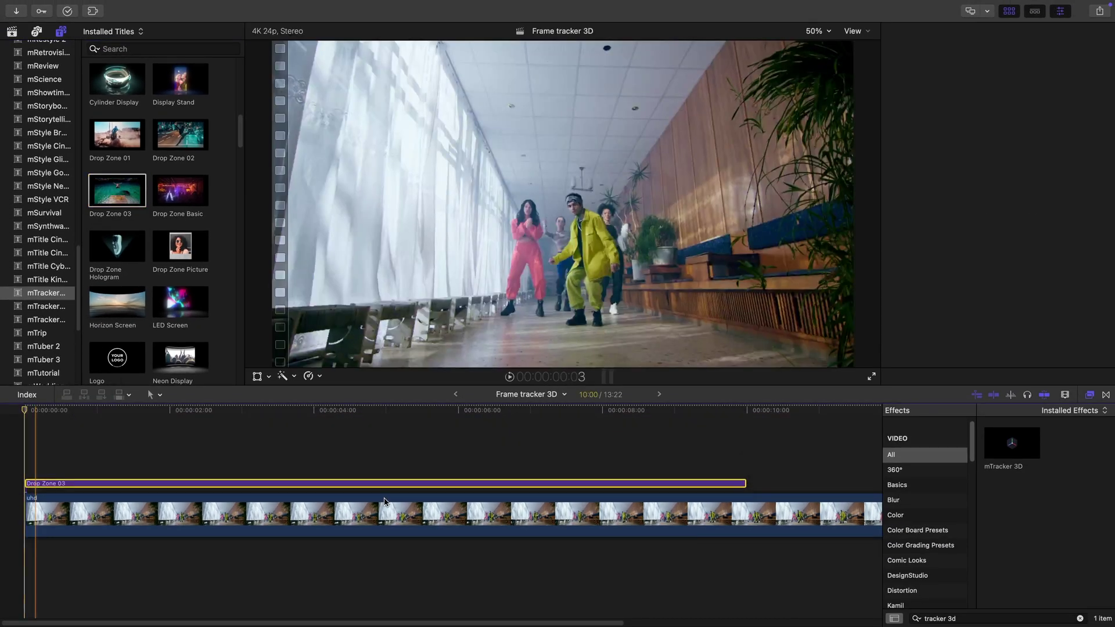
pyautogui.press('super+4')
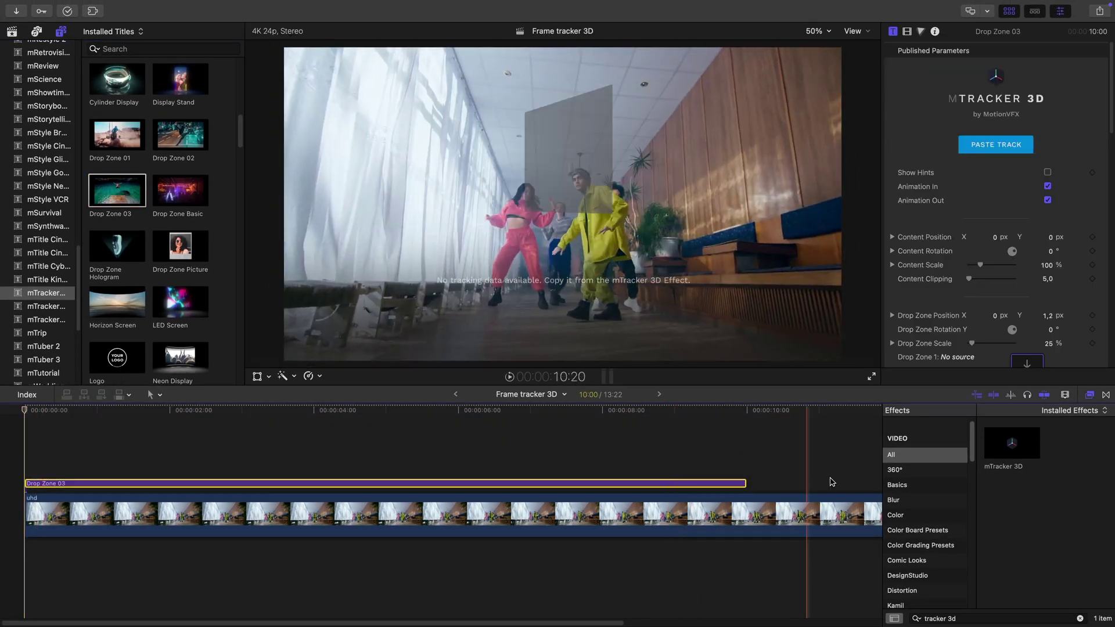
pyautogui.click(1090, 394)
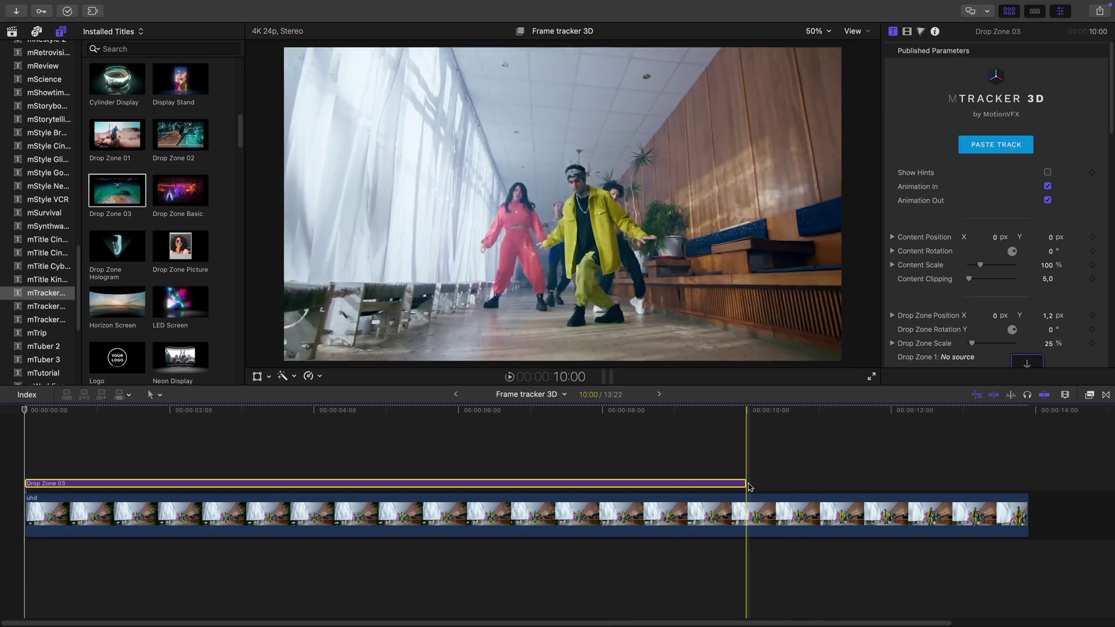
pyautogui.moveTo(753, 482); pyautogui.dragTo(1026, 483)
pyautogui.press('Home')
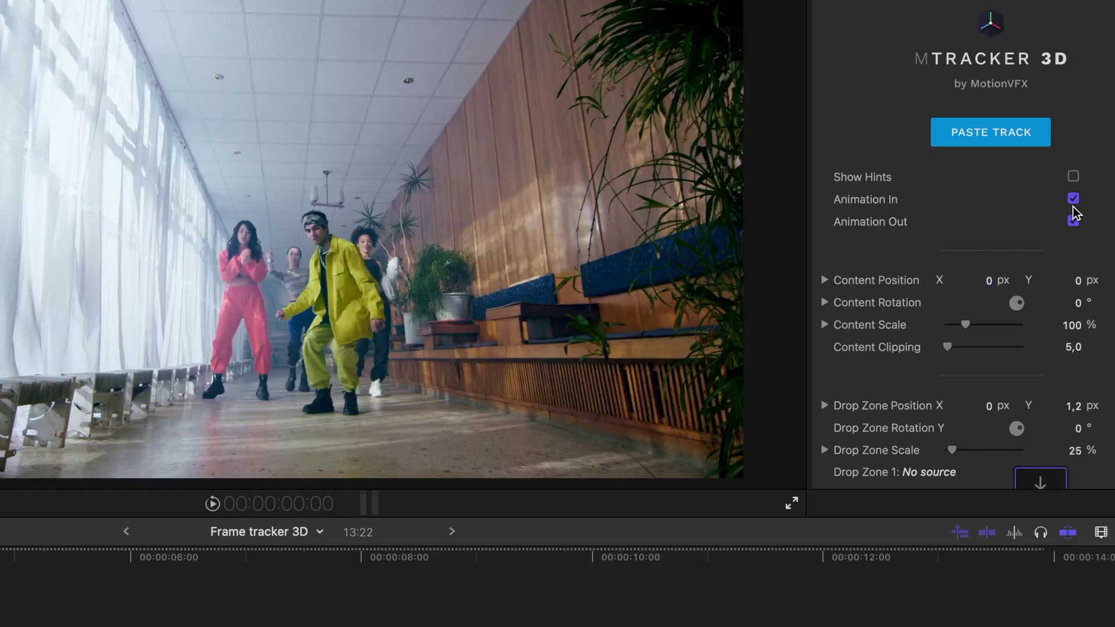
# - Turn off the title's Animation In and Animation Out, and transfer the uhd clip's tracking data to it
pyautogui.click(1073, 199)
pyautogui.click(1074, 221)
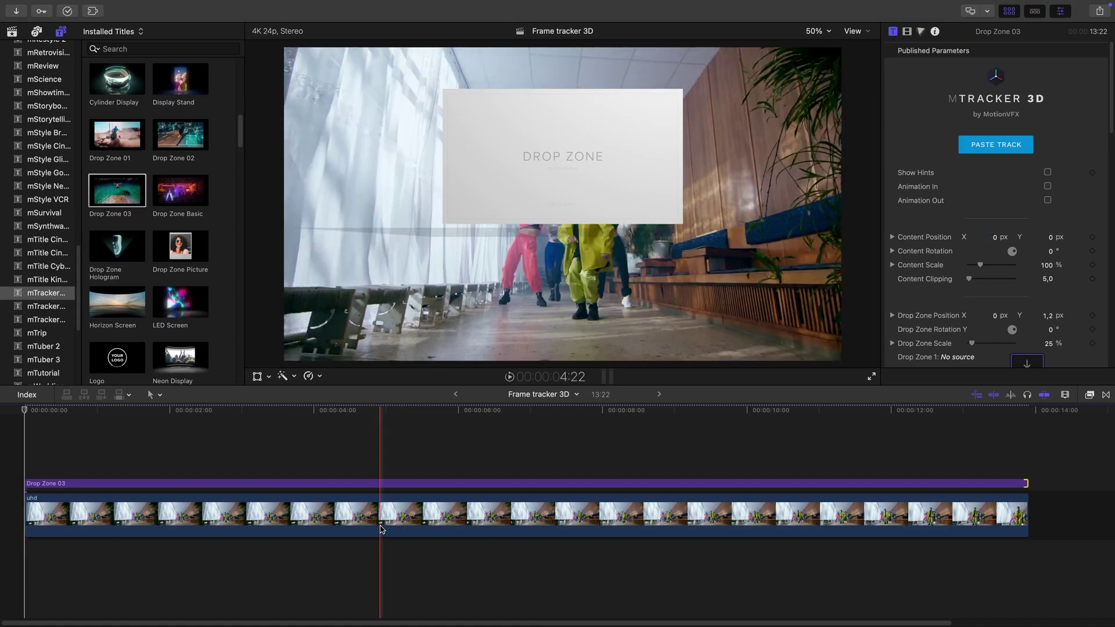
pyautogui.click(381, 528)
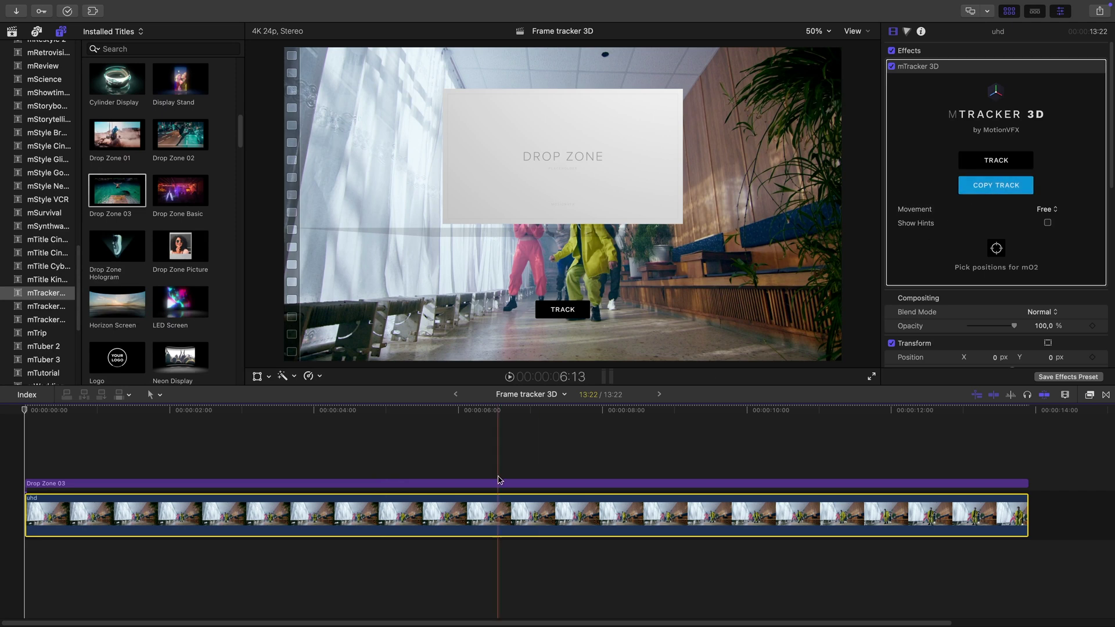
pyautogui.click(64, 483)
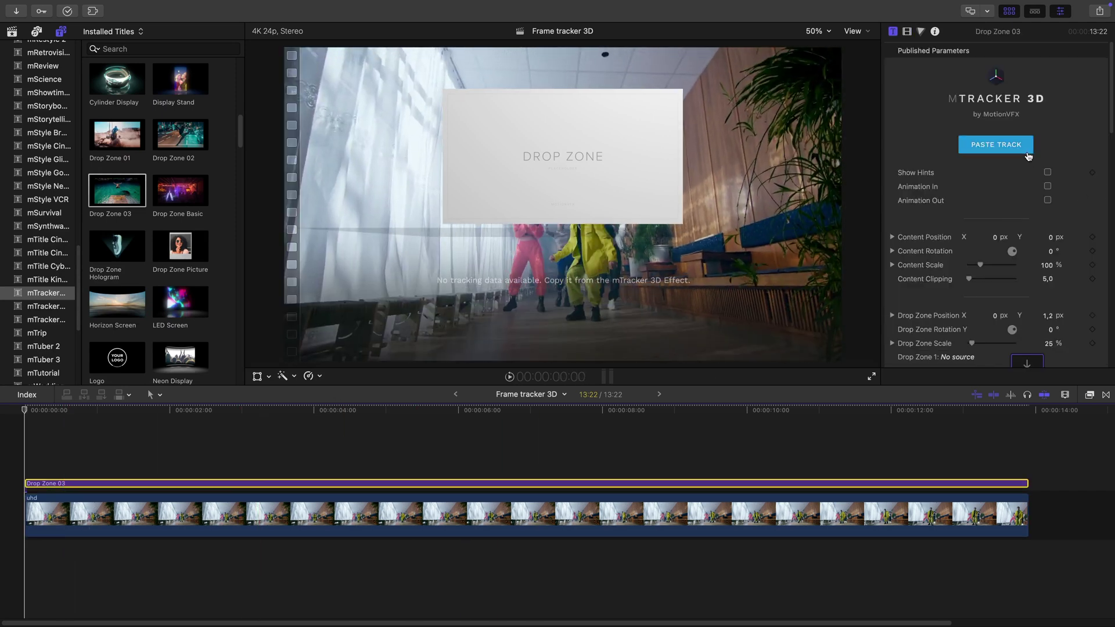
pyautogui.click(1027, 152)
pyautogui.click(576, 246)
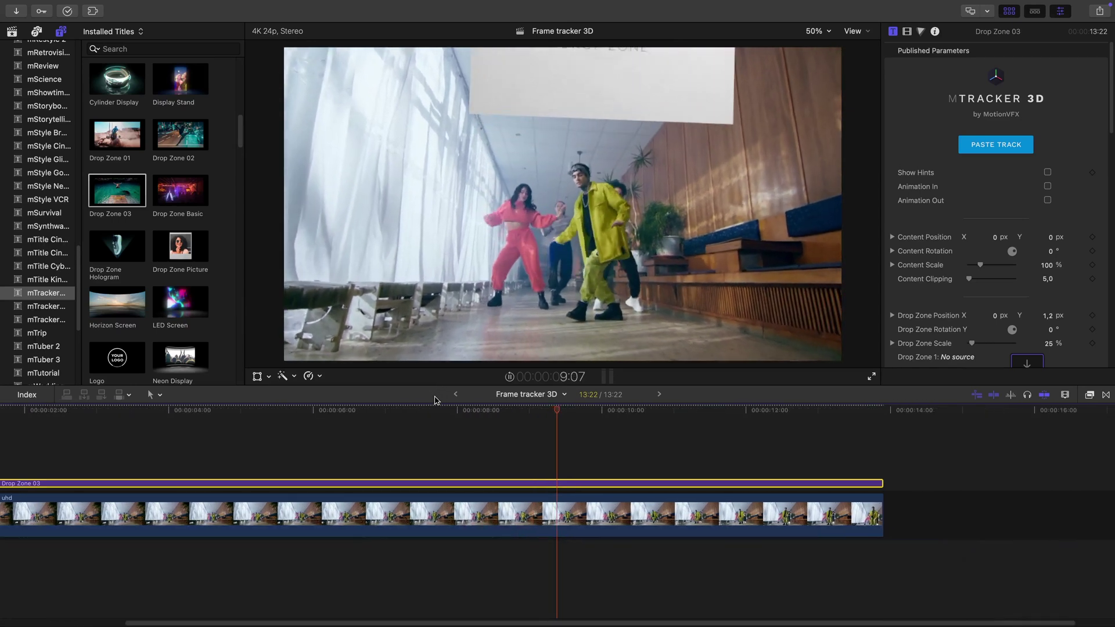
# - Set the title's Content Position to X -28.0, Y -23.7, its Content Scale to 182% and its Drop Zone Scale to 22%
pyautogui.press('space')
pyautogui.click(404, 411)
pyautogui.moveTo(389, 418); pyautogui.dragTo(0, 418)
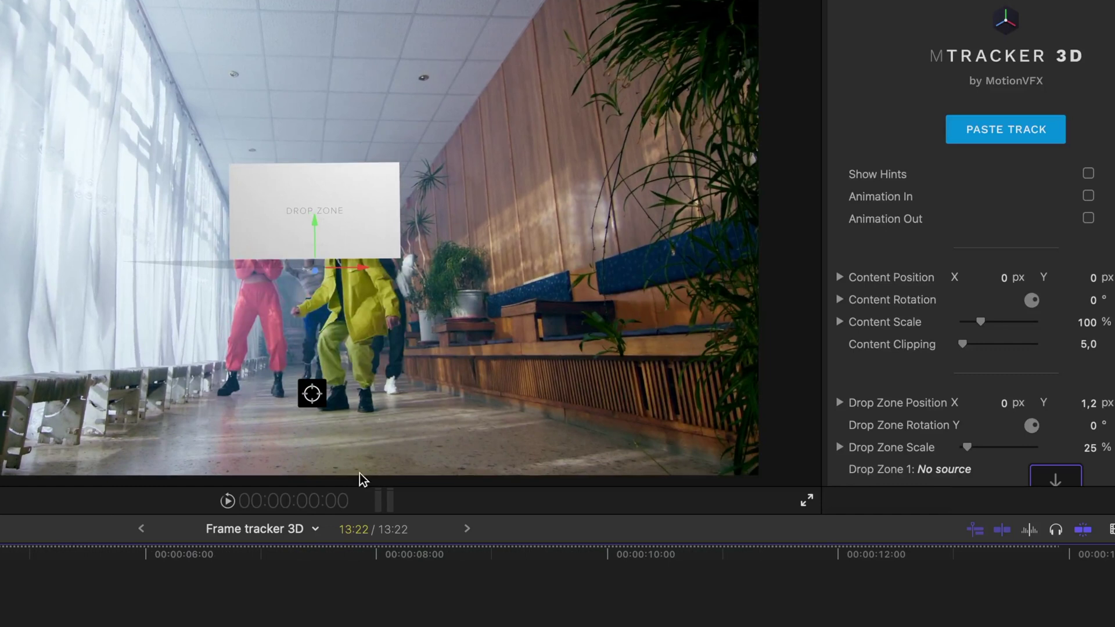
pyautogui.scroll(-2, 878, 361)
pyautogui.moveTo(981, 269); pyautogui.dragTo(991, 270)
pyautogui.moveTo(1092, 225); pyautogui.dragTo(1092, 259)
pyautogui.moveTo(1004, 225); pyautogui.dragTo(1004, 266)
pyautogui.moveTo(1091, 225); pyautogui.dragTo(1091, 231)
pyautogui.moveTo(991, 269); pyautogui.dragTo(996, 269)
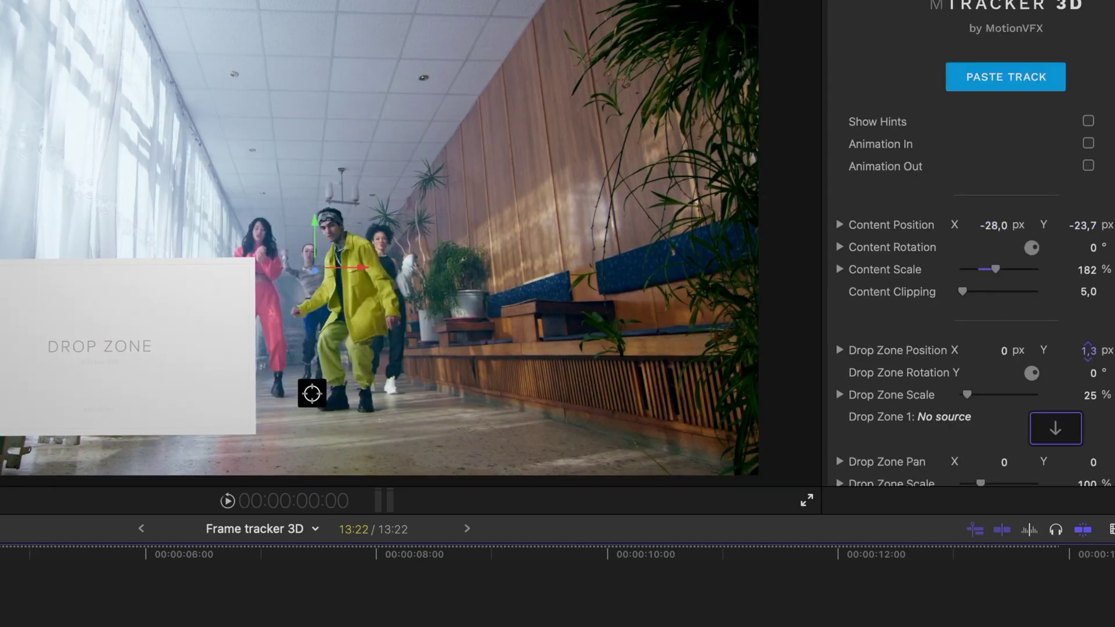
pyautogui.moveTo(969, 395); pyautogui.dragTo(971, 391)
pyautogui.press('space')
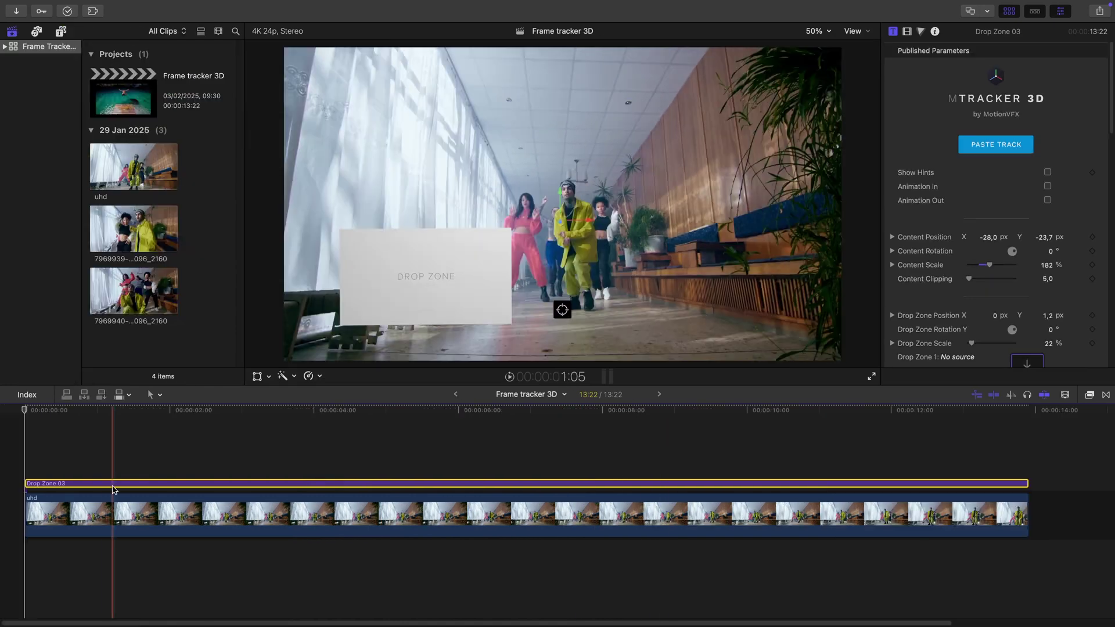
# - Fill Drop Zone 1 of the title with the 7969940 dance clip
pyautogui.click(1026, 362)
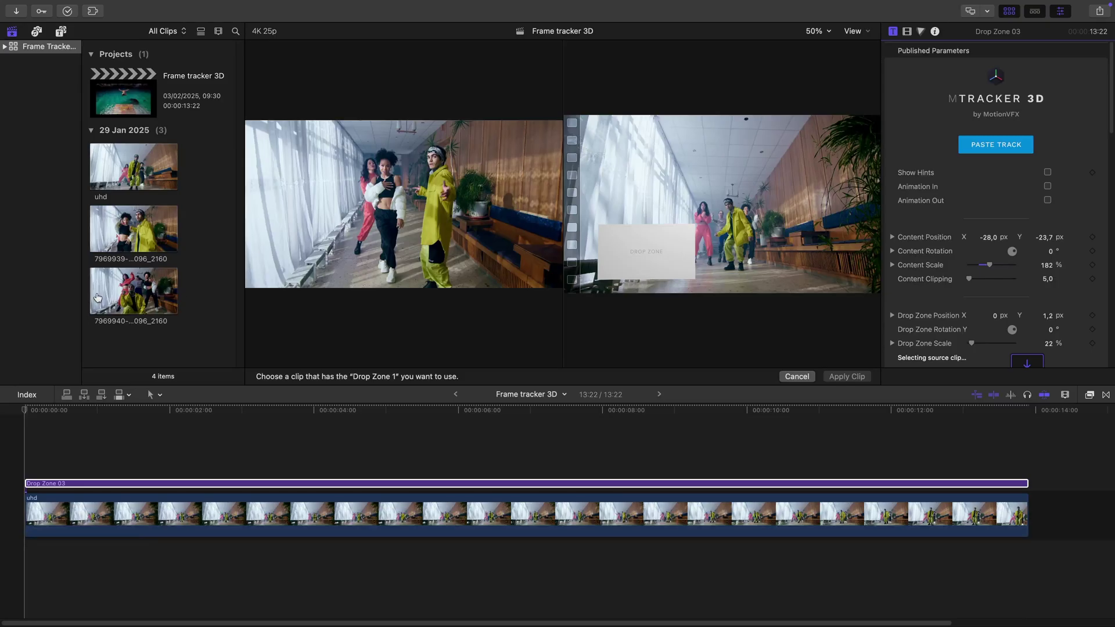
pyautogui.click(92, 300)
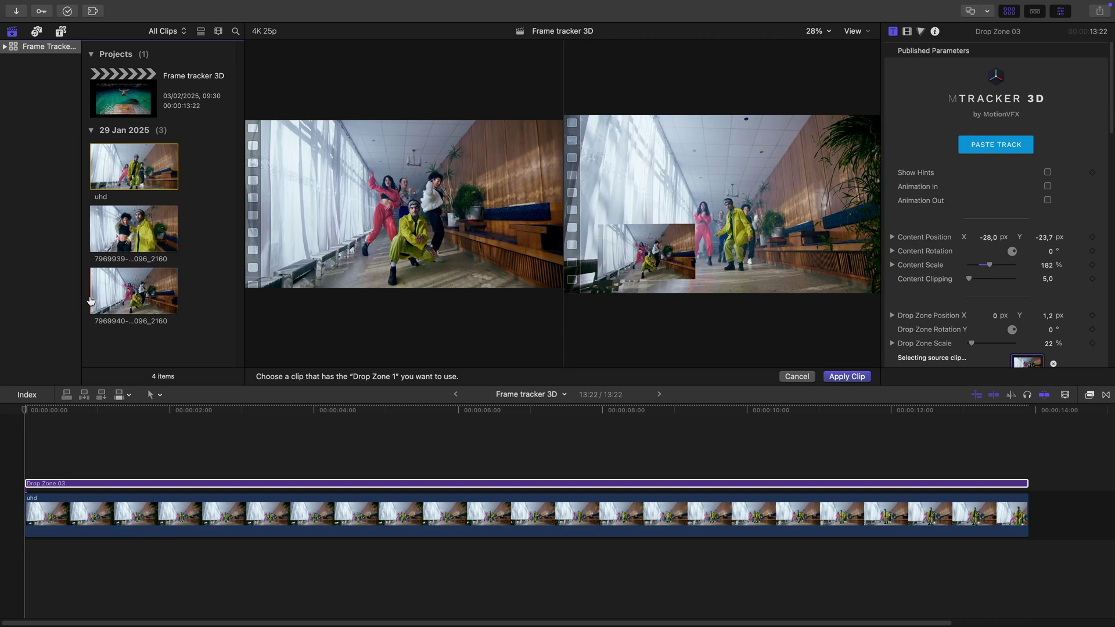
pyautogui.click(847, 377)
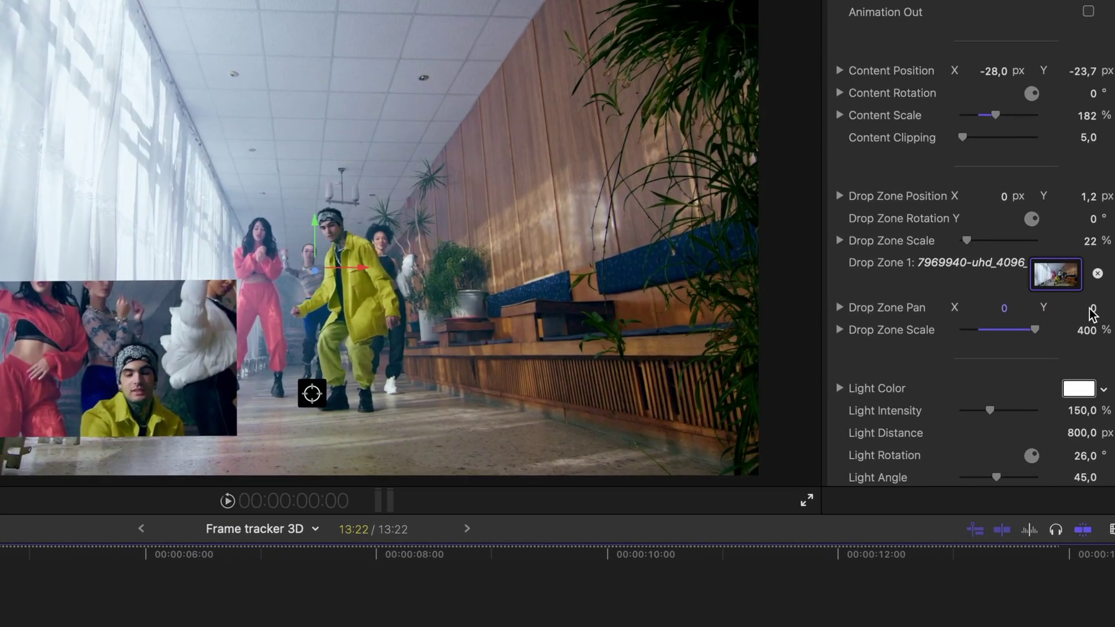
# - Reframe the footage inside the drop zone with Drop Zone Pan X 114.1, Y -78.5 and a scale of 466%
pyautogui.moveTo(1085, 300); pyautogui.dragTo(1008, 312)
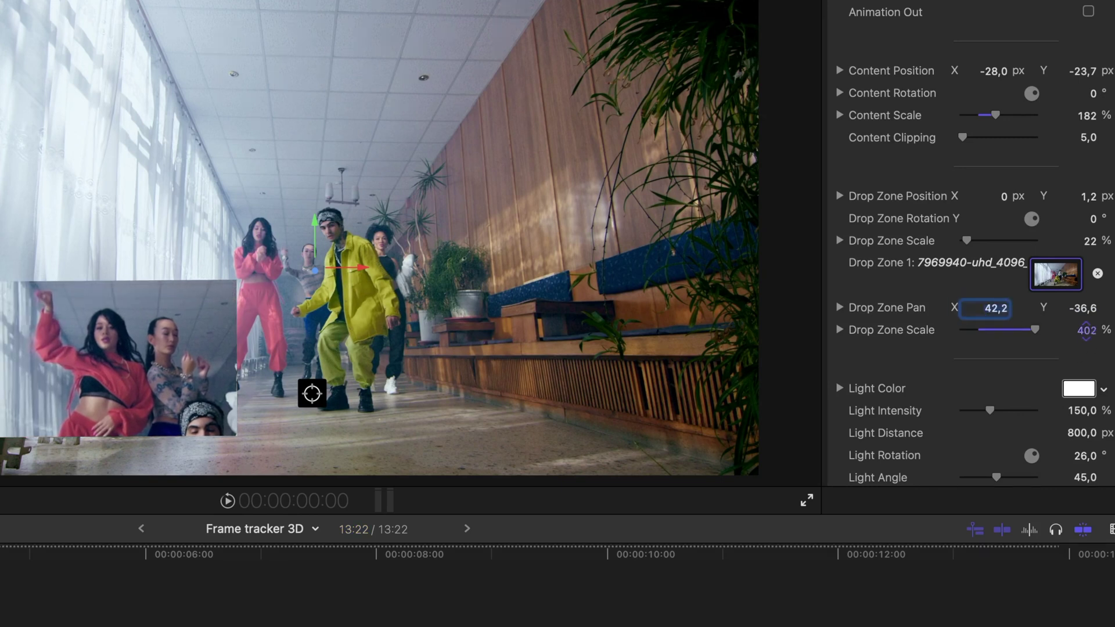
pyautogui.moveTo(1086, 330); pyautogui.dragTo(1086, 310)
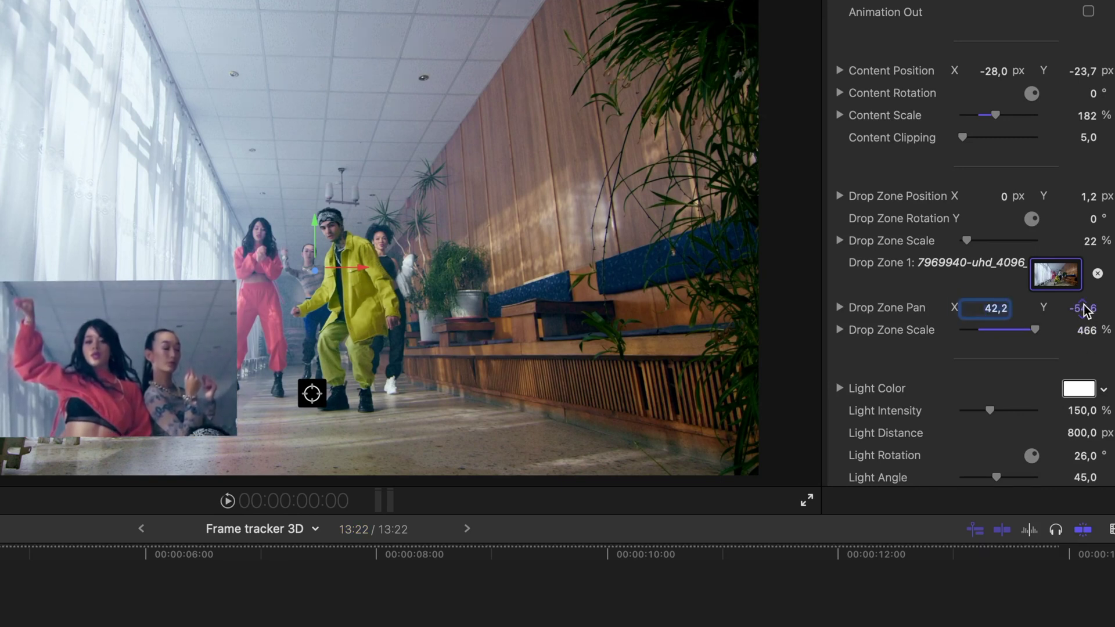
pyautogui.press('space')
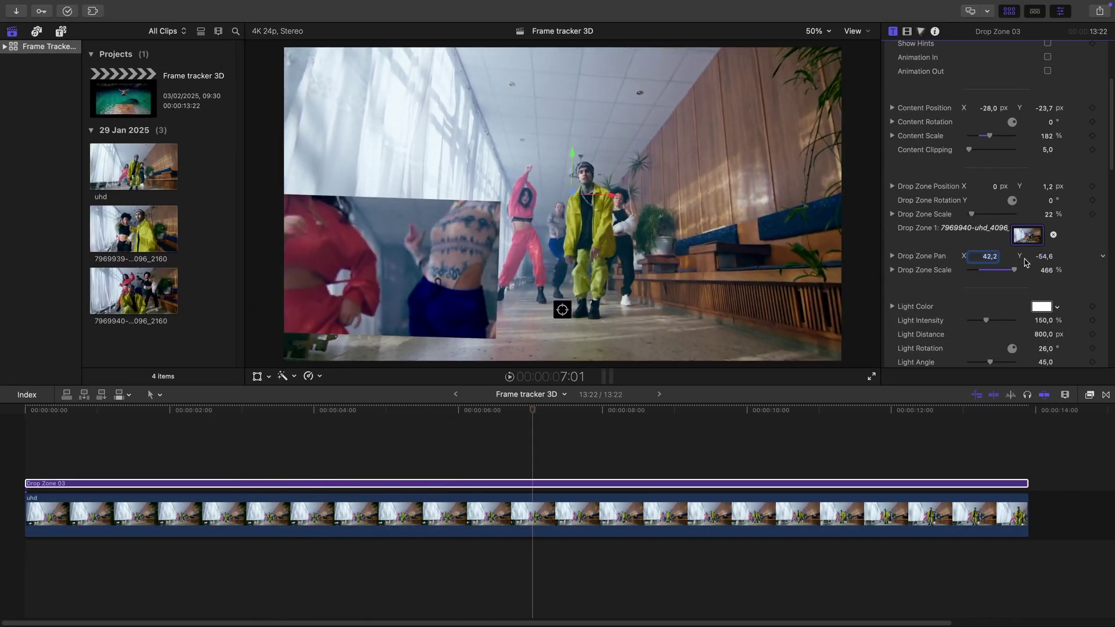
pyautogui.moveTo(1040, 256); pyautogui.dragTo(972, 263)
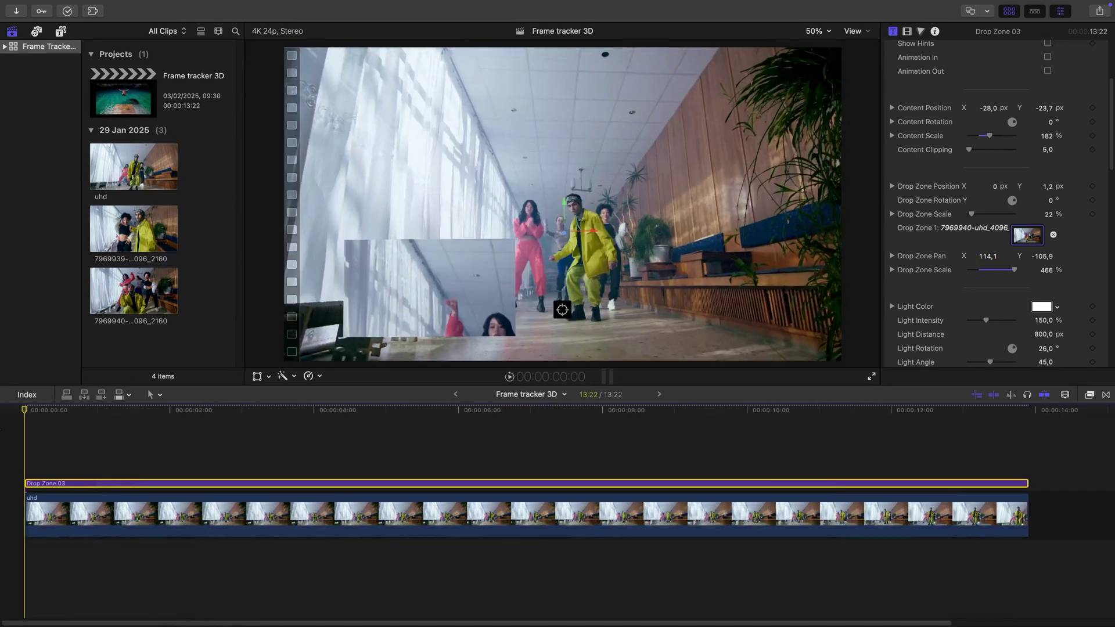
pyautogui.press('space')
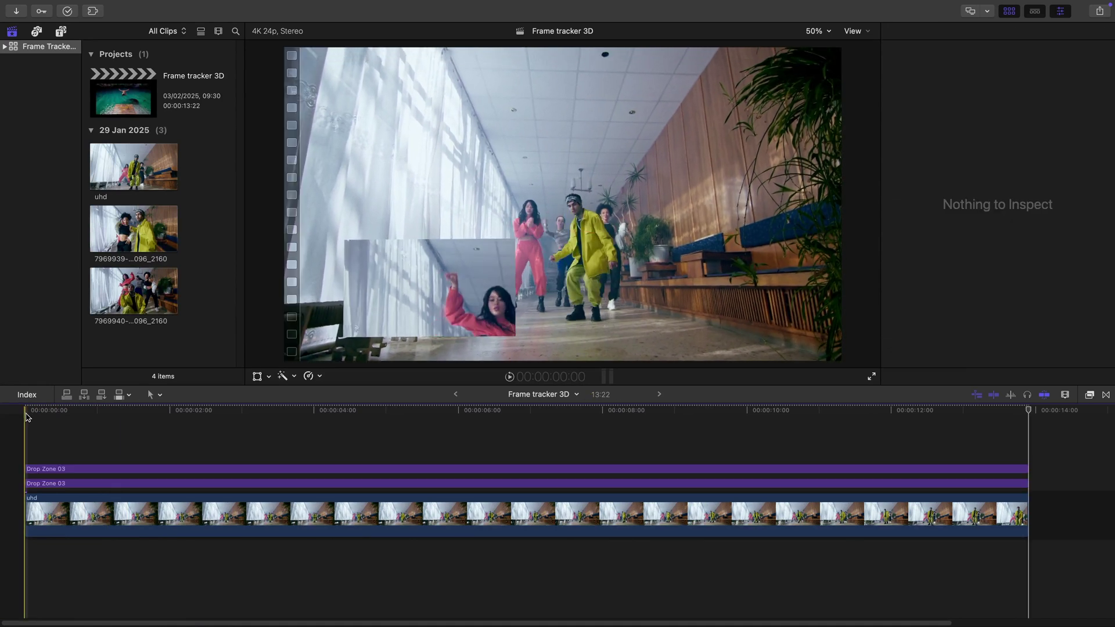
# - Arrange duplicates of the Drop Zone 03 title, one beside the benches and the topmost at Content Position X 4.0, Y 3.9
pyautogui.click(45, 470)
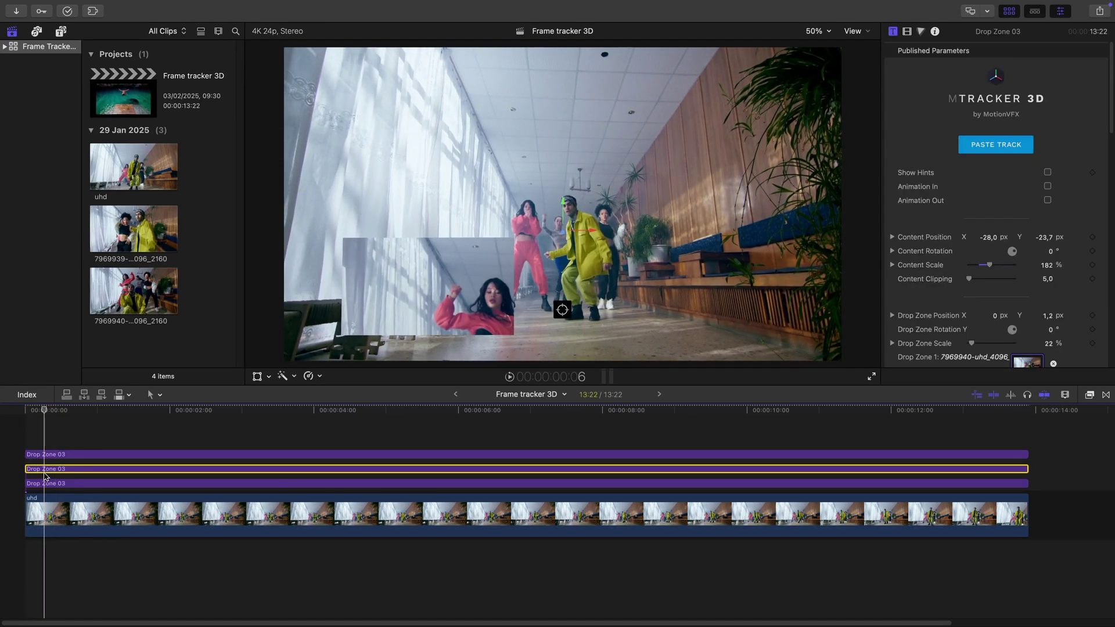
pyautogui.moveTo(989, 237)
pyautogui.mouseDown()
pyautogui.moveTo(1036, 240)
pyautogui.moveTo(990, 241)
pyautogui.mouseUp()
pyautogui.moveTo(1050, 239); pyautogui.dragTo(1048, 242)
pyautogui.moveTo(988, 239); pyautogui.dragTo(988, 269)
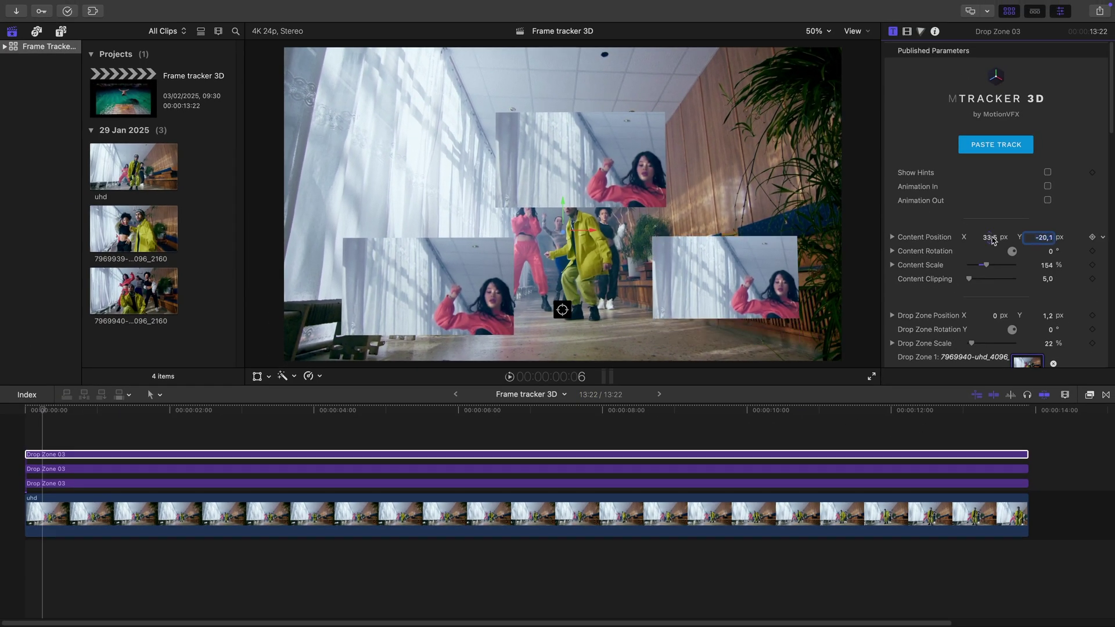
pyautogui.moveTo(991, 238); pyautogui.dragTo(988, 237)
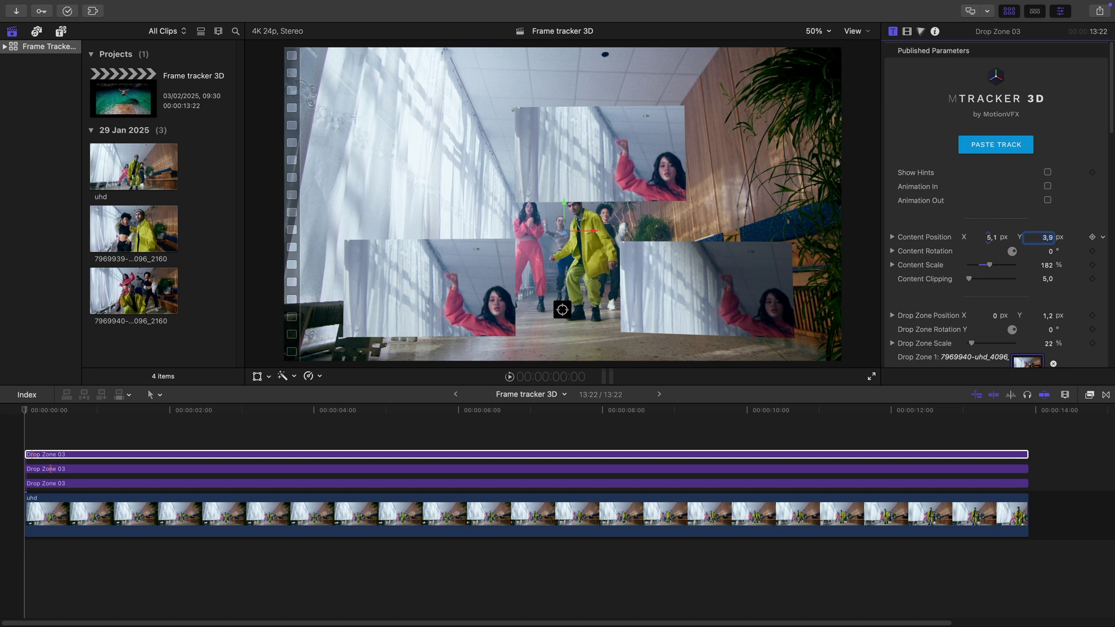
# - Replace the source clip in the topmost title's drop zone with the uhd clip
pyautogui.scroll(-2, 1055, 307)
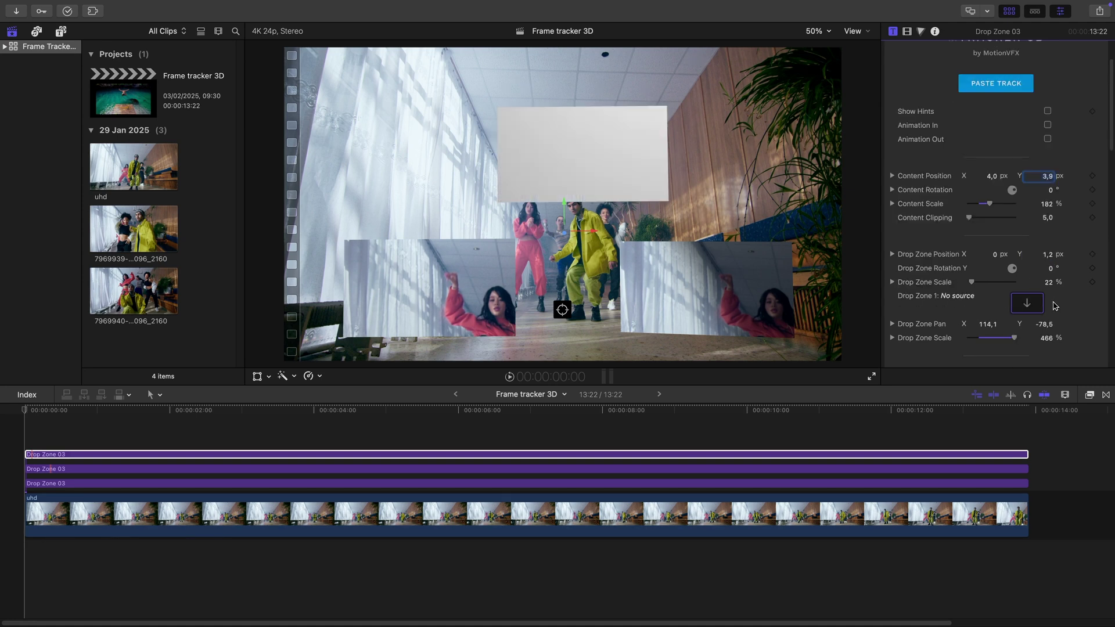
pyautogui.click(1026, 302)
pyautogui.click(134, 167)
pyautogui.click(849, 376)
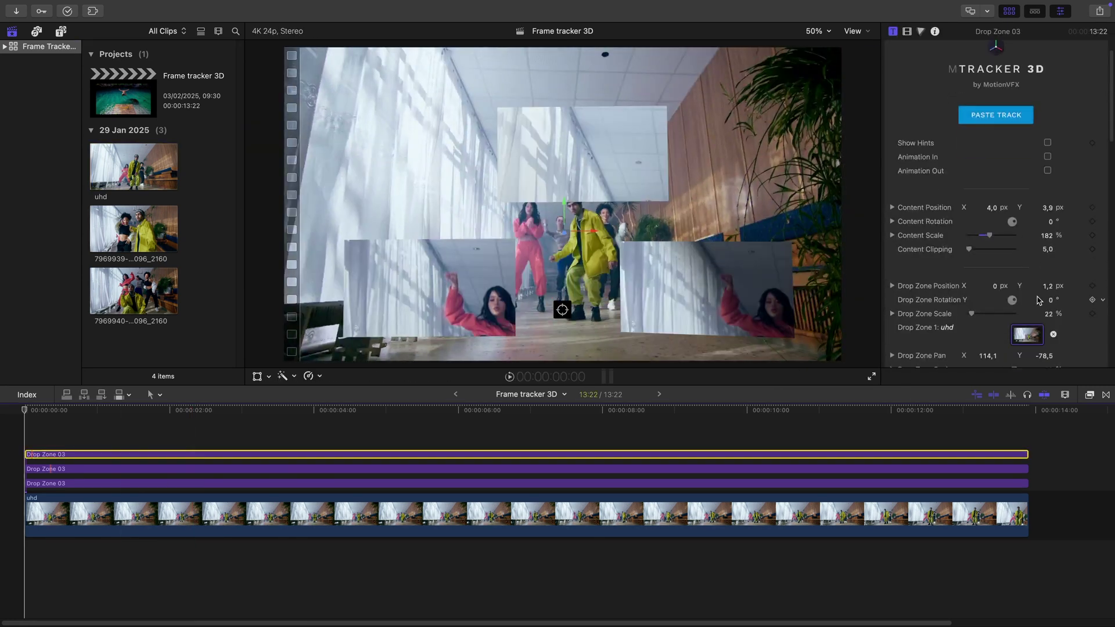
# - Replace the source of the middle title, the drop zone beside the benches, with the uhd clip
pyautogui.scroll(-1, 1007, 289)
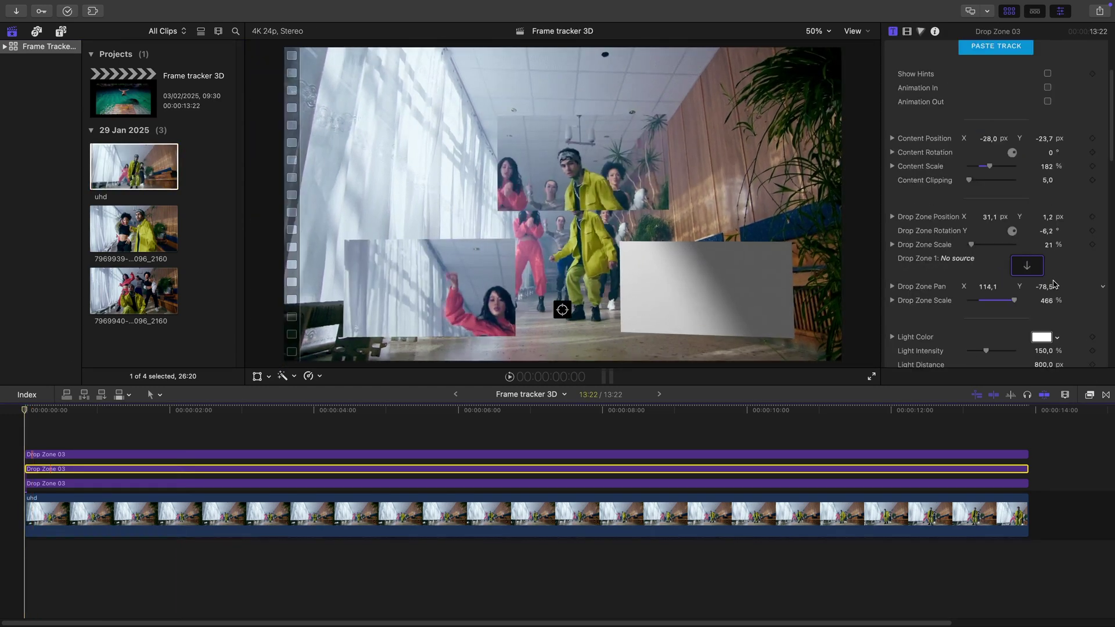
pyautogui.click(1028, 269)
pyautogui.click(93, 194)
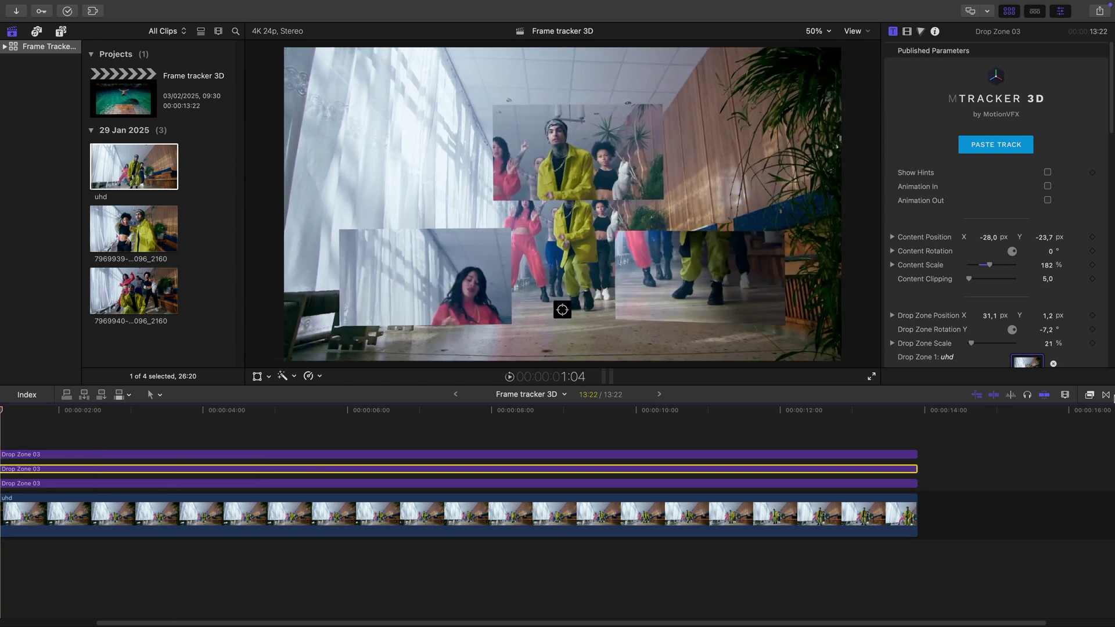
# - Apply the Gaussian blur effect to the uhd background clip and set its Amount to 14.82
pyautogui.click(1089, 396)
pyautogui.tripleClick(950, 619)
pyautogui.press('BackSpace')
pyautogui.click(933, 500)
pyautogui.moveTo(963, 438); pyautogui.dragTo(152, 515)
pyautogui.click(152, 515)
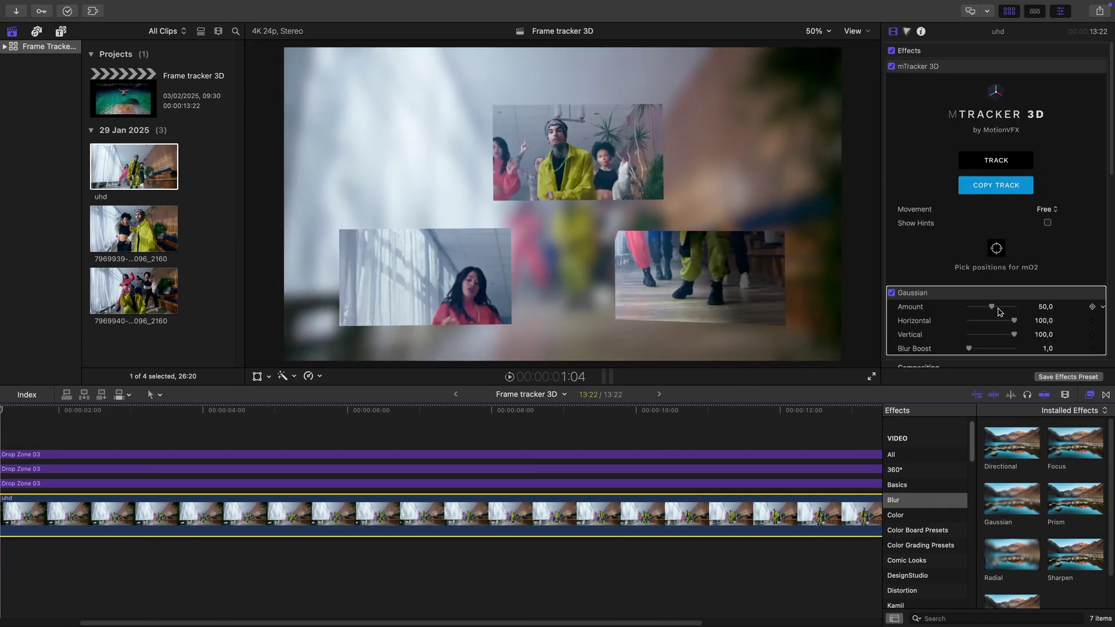
pyautogui.moveTo(996, 309); pyautogui.dragTo(978, 313)
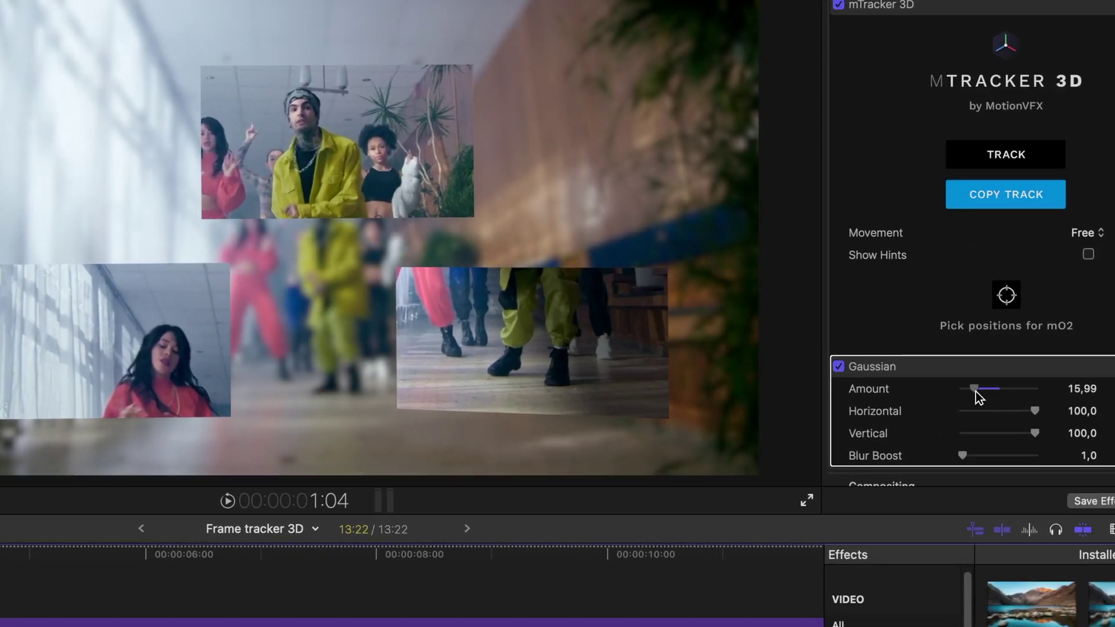
pyautogui.moveTo(976, 391); pyautogui.dragTo(975, 391)
# - Keyframe the Gaussian Amount on the uhd clip from 14.82 down to 0 as the camera passes the drop zones
pyautogui.moveTo(0, 556); pyautogui.dragTo(502, 549)
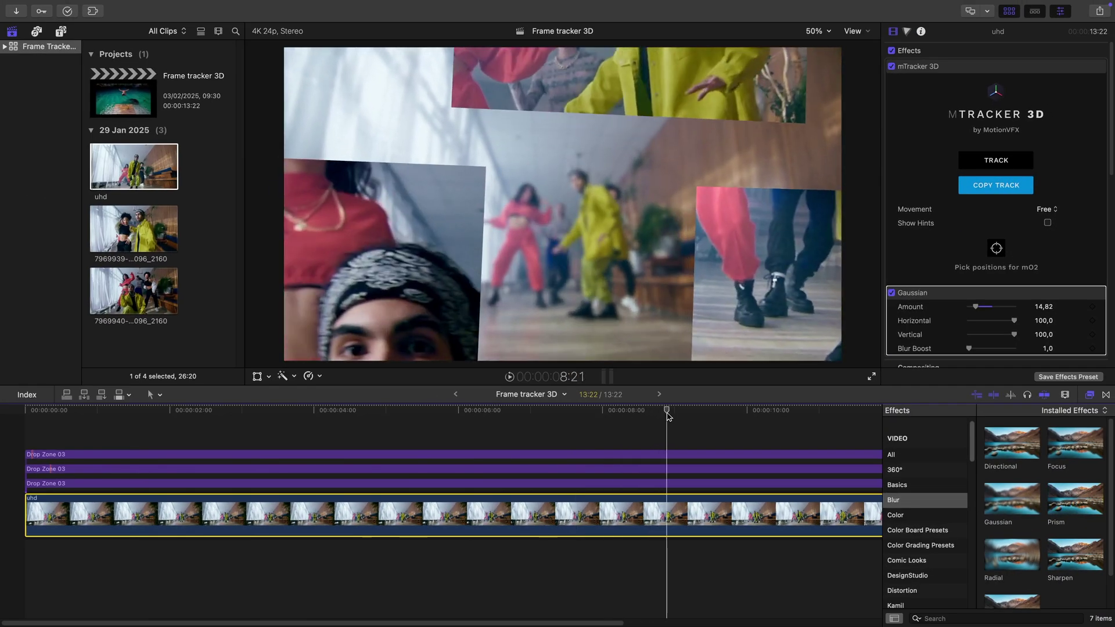
pyautogui.moveTo(668, 416); pyautogui.dragTo(686, 416)
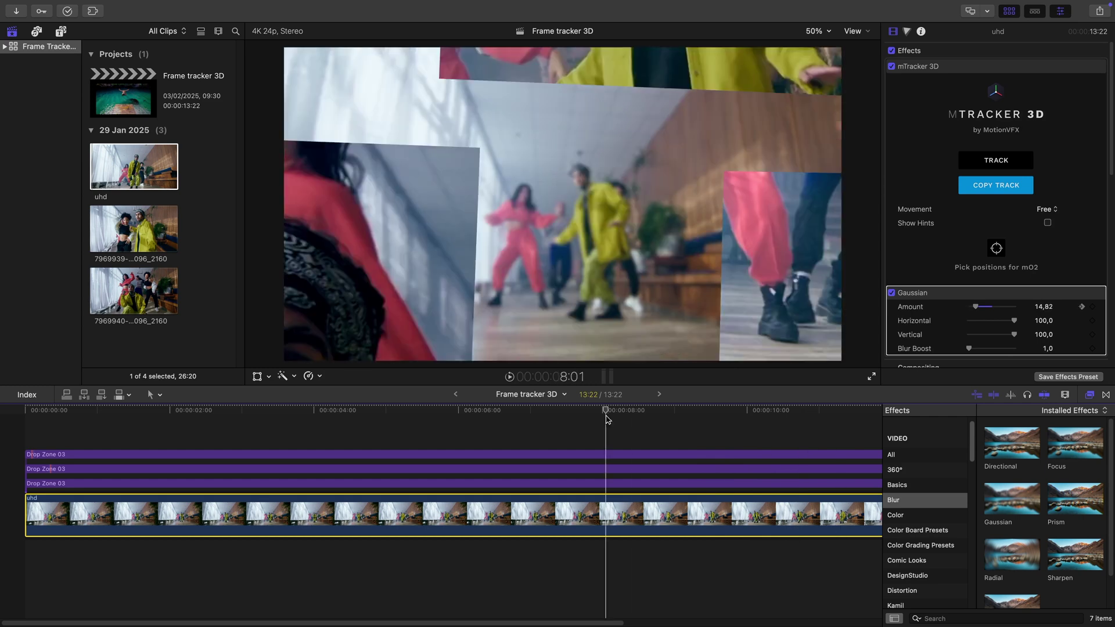
pyautogui.press('super+5')
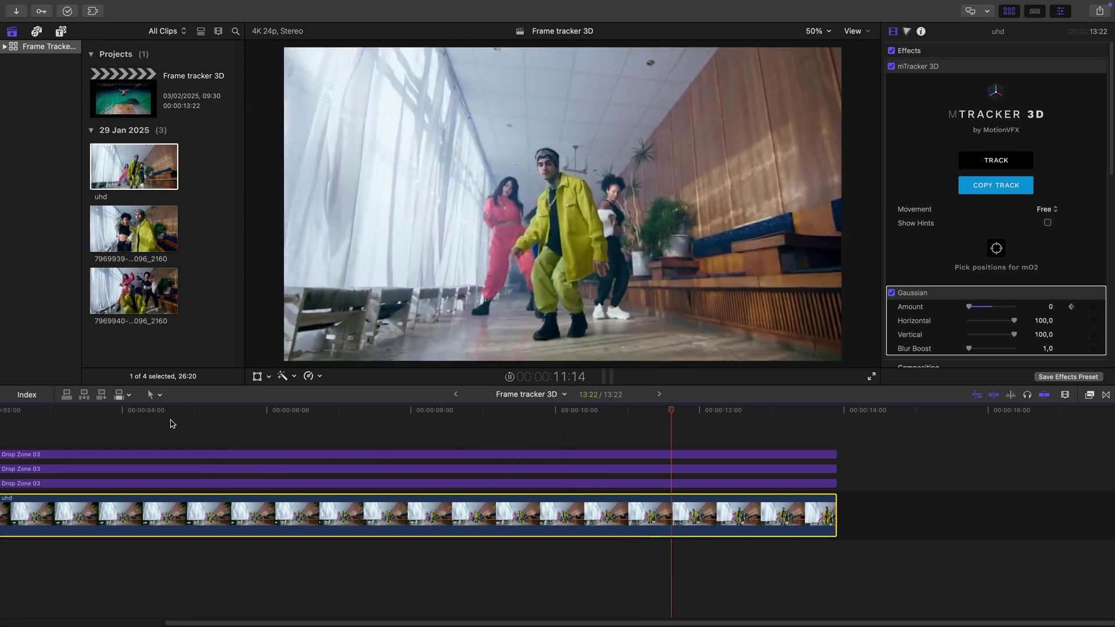
# - Combine the three Drop Zone 03 titles above the uhd clip into a compound clip in the 3-02-2025 event
pyautogui.click(194, 411)
pyautogui.moveTo(196, 411); pyautogui.dragTo(721, 430)
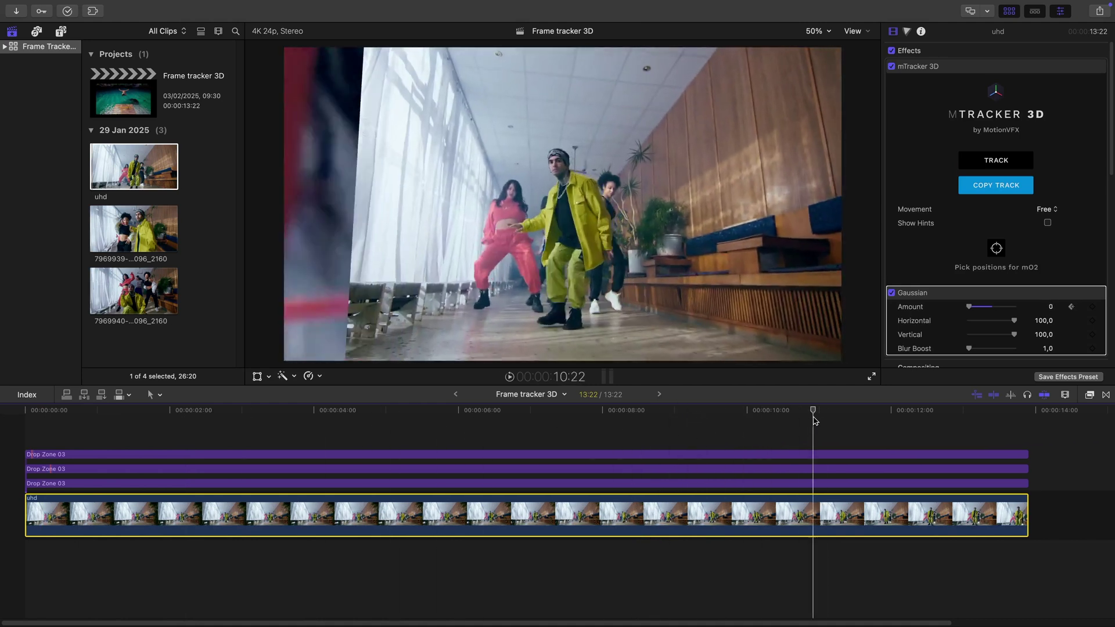
pyautogui.moveTo(910, 417); pyautogui.dragTo(25, 465)
pyautogui.press('super+Tab')
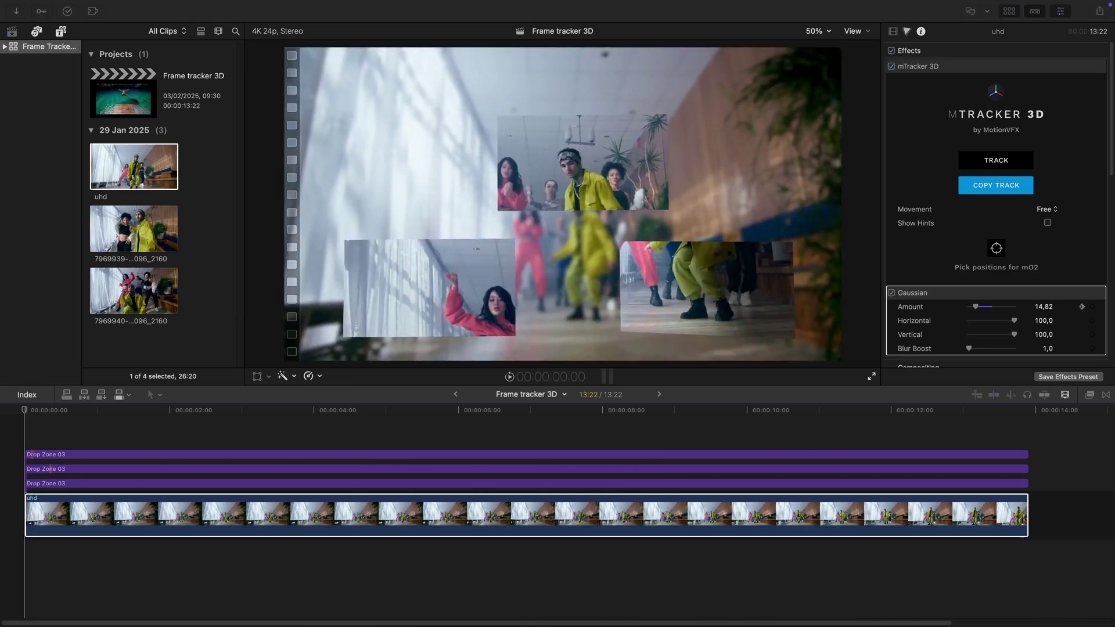
pyautogui.click(378, 428)
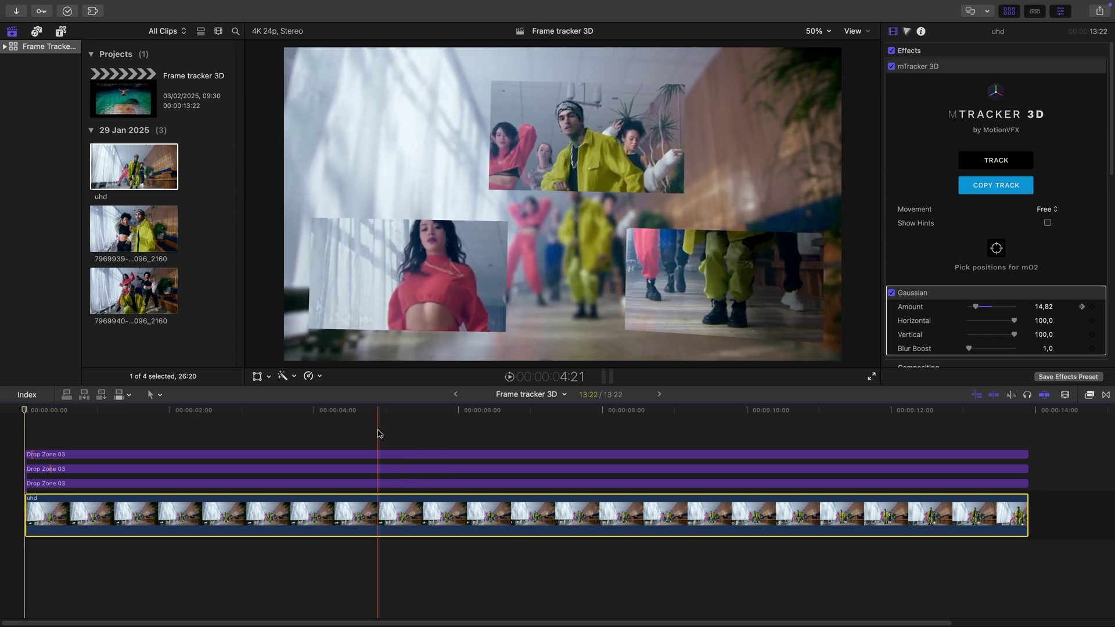
pyautogui.moveTo(372, 427); pyautogui.dragTo(411, 491)
pyautogui.rightClick(412, 488)
pyautogui.click(466, 370)
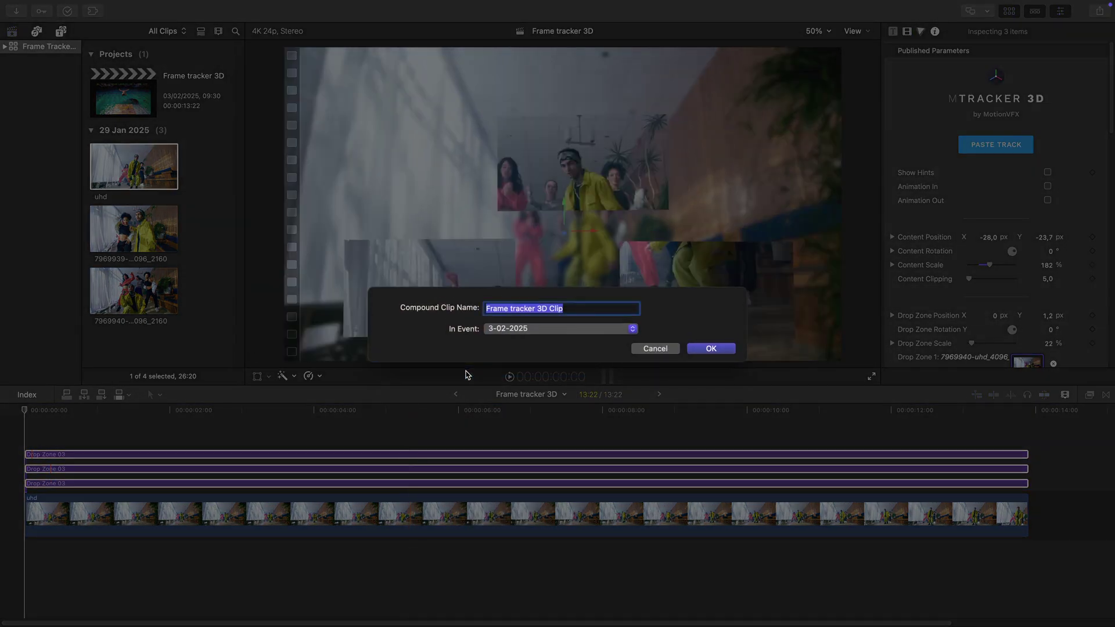
pyautogui.click(723, 349)
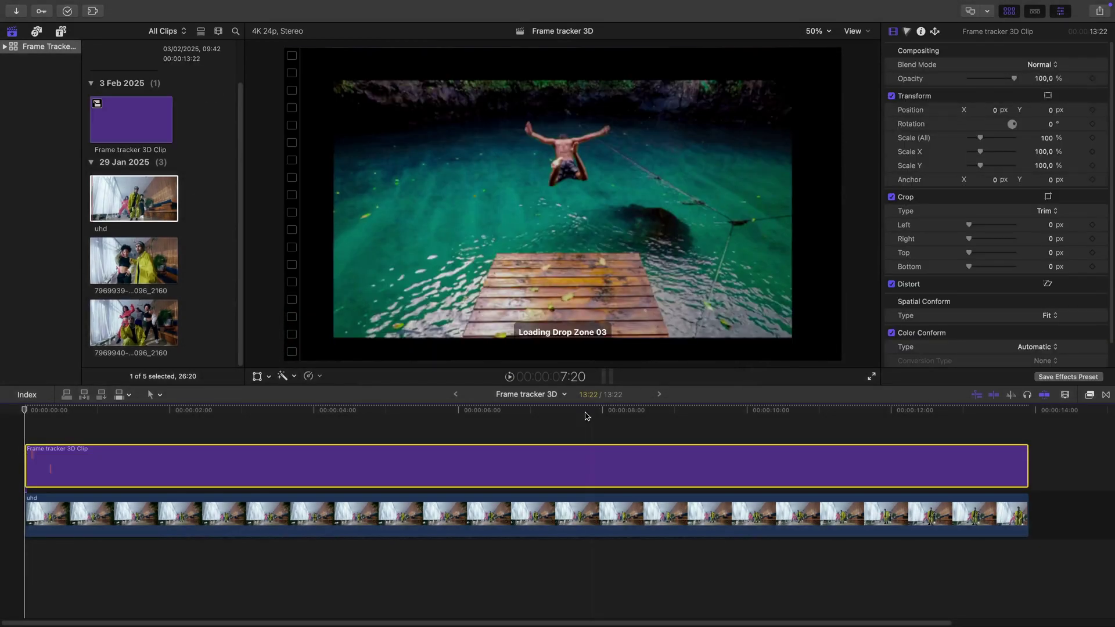
# - Open the Frame tracker 3D Clip compound and apply the Focus blur effect to its lowest drop zone title
pyautogui.doubleClick(134, 465)
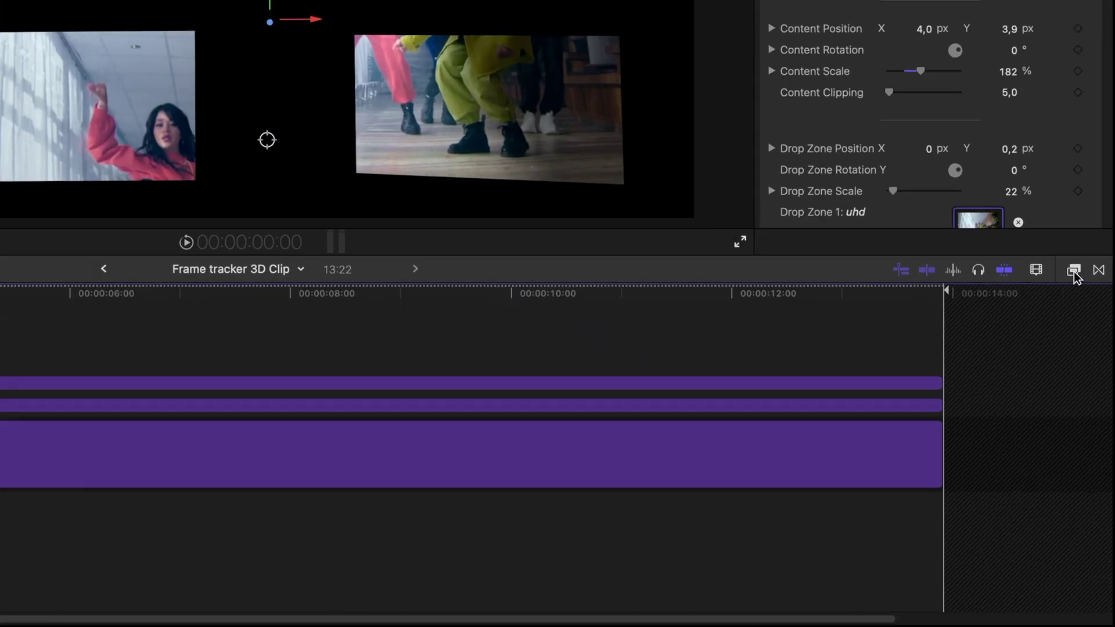
pyautogui.click(1090, 395)
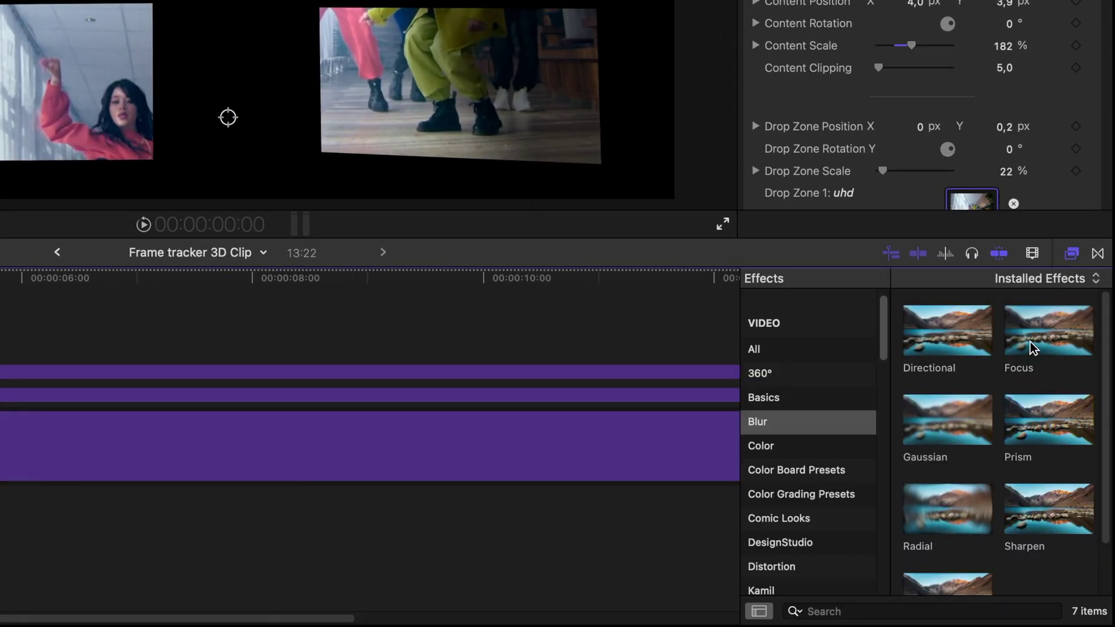
pyautogui.moveTo(1031, 346); pyautogui.dragTo(0, 435)
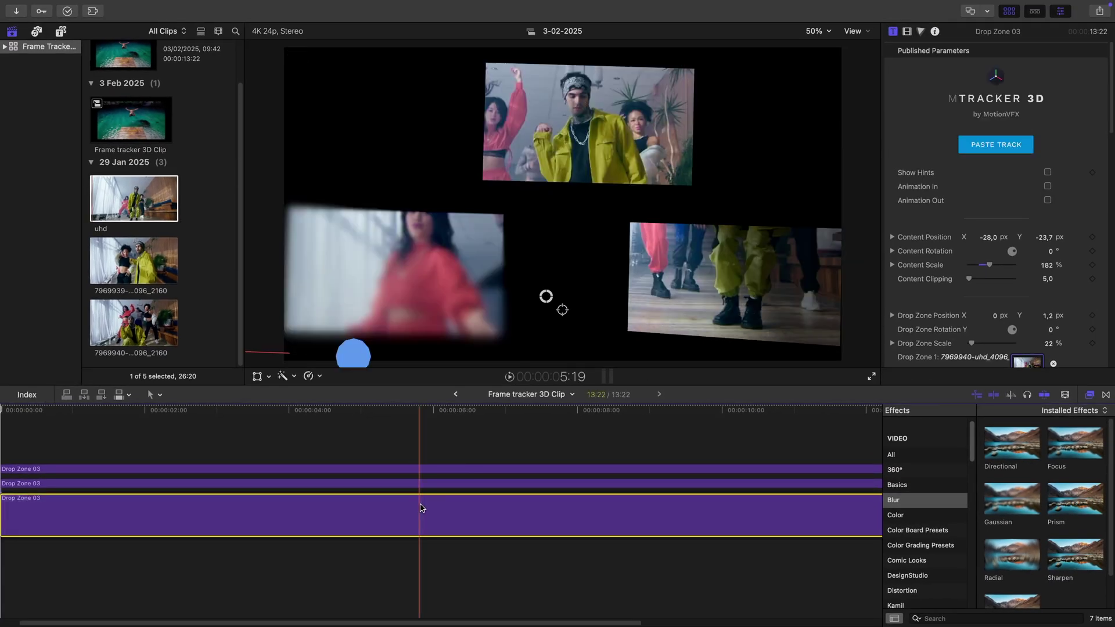
# - Try Focus settings on the lowest title with Amount 5.32, Softness 317.93, Emphasis 49.53, Width 46.98 and Height 31.76
pyautogui.click(907, 32)
pyautogui.moveTo(983, 79); pyautogui.dragTo(972, 106)
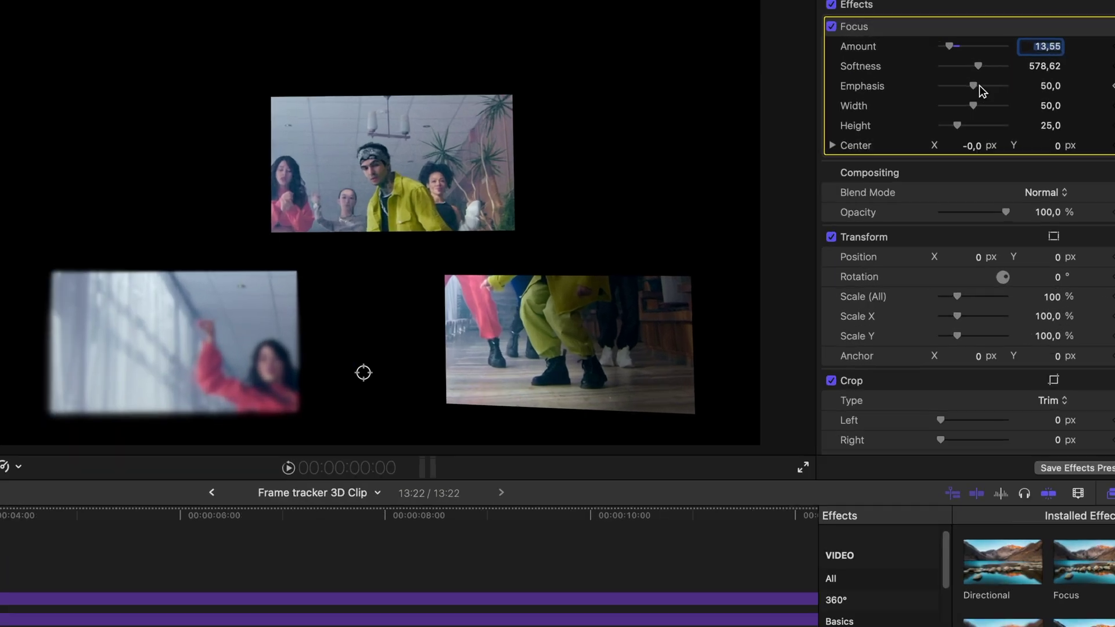
pyautogui.moveTo(978, 66); pyautogui.dragTo(962, 66)
pyautogui.moveTo(950, 46); pyautogui.dragTo(944, 46)
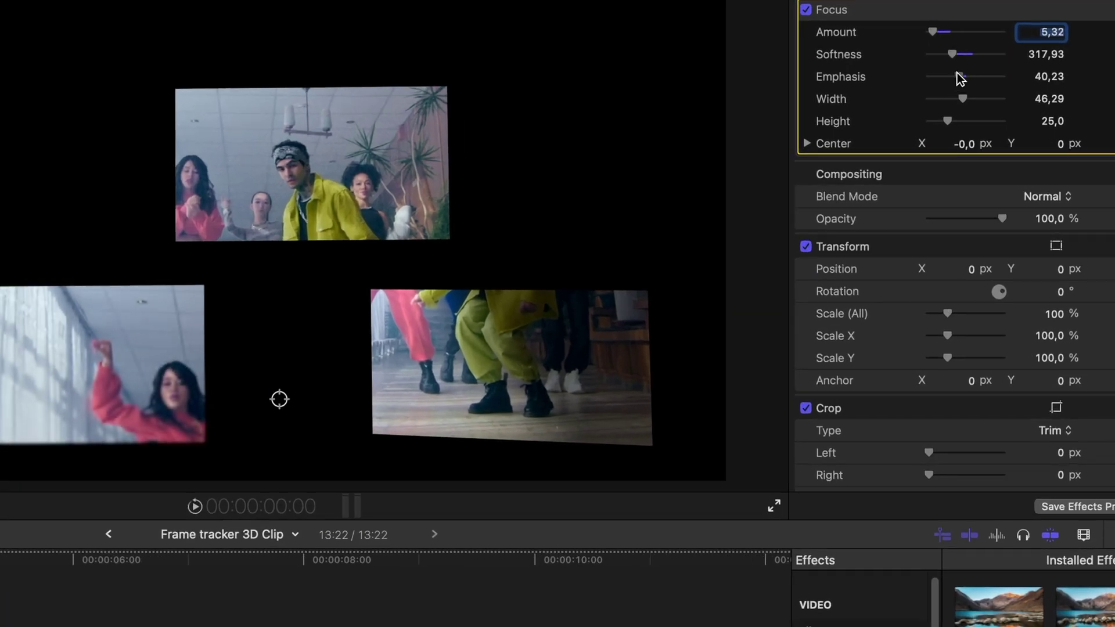
pyautogui.moveTo(942, 125); pyautogui.dragTo(955, 125)
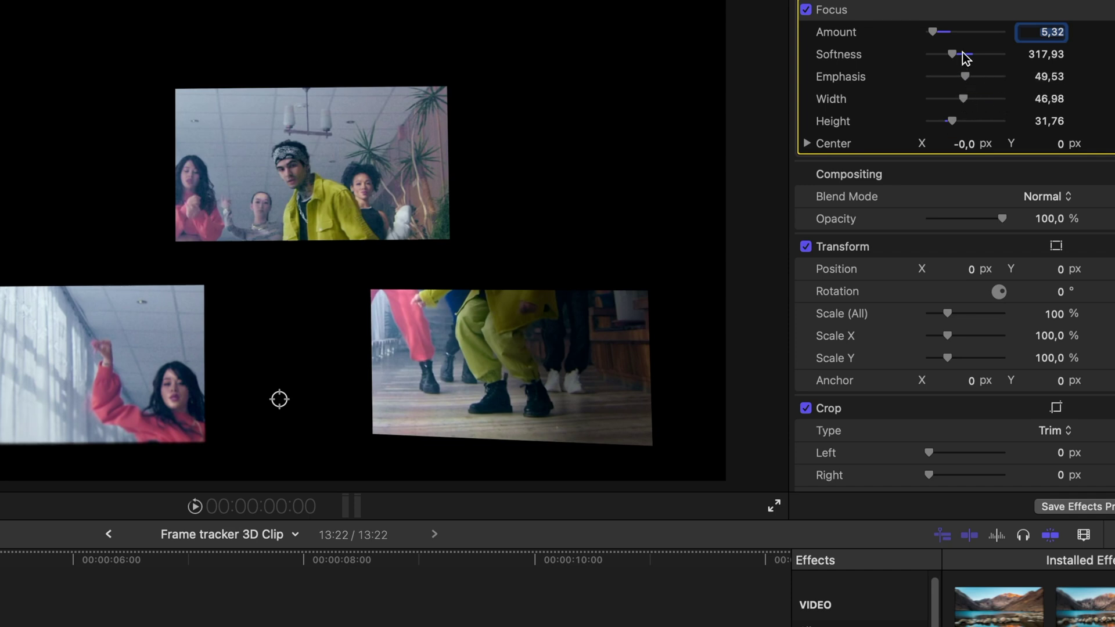
pyautogui.press('super+z')
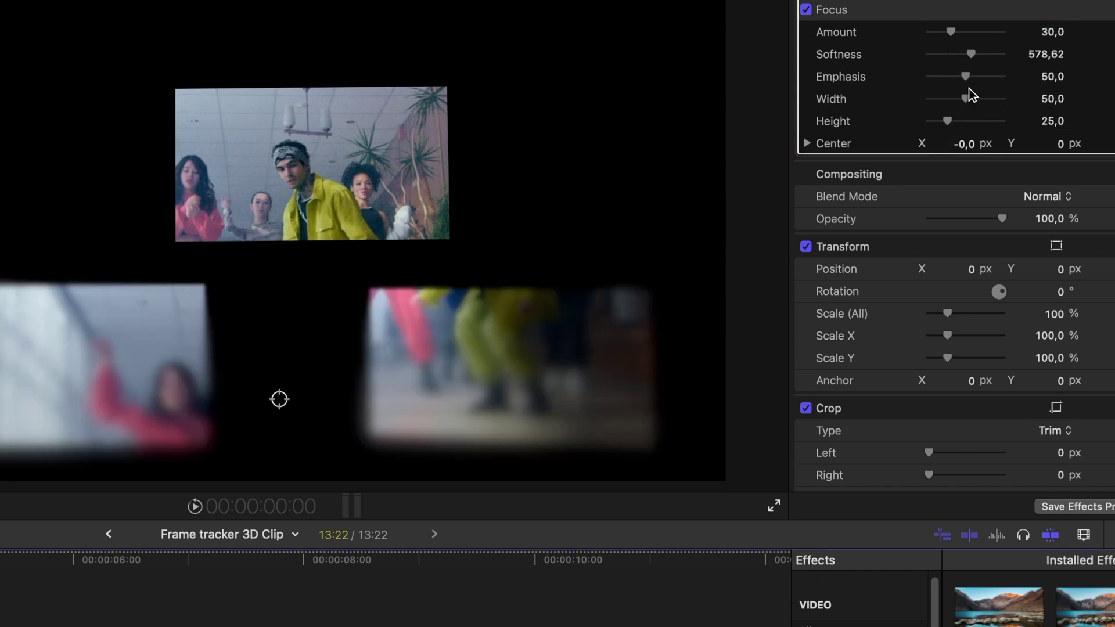
# - Reduce the Focus effect's Amount to 6.48 and Emphasis to 45.73 on the drop zone title and raise its Height
pyautogui.moveTo(948, 33); pyautogui.dragTo(928, 35)
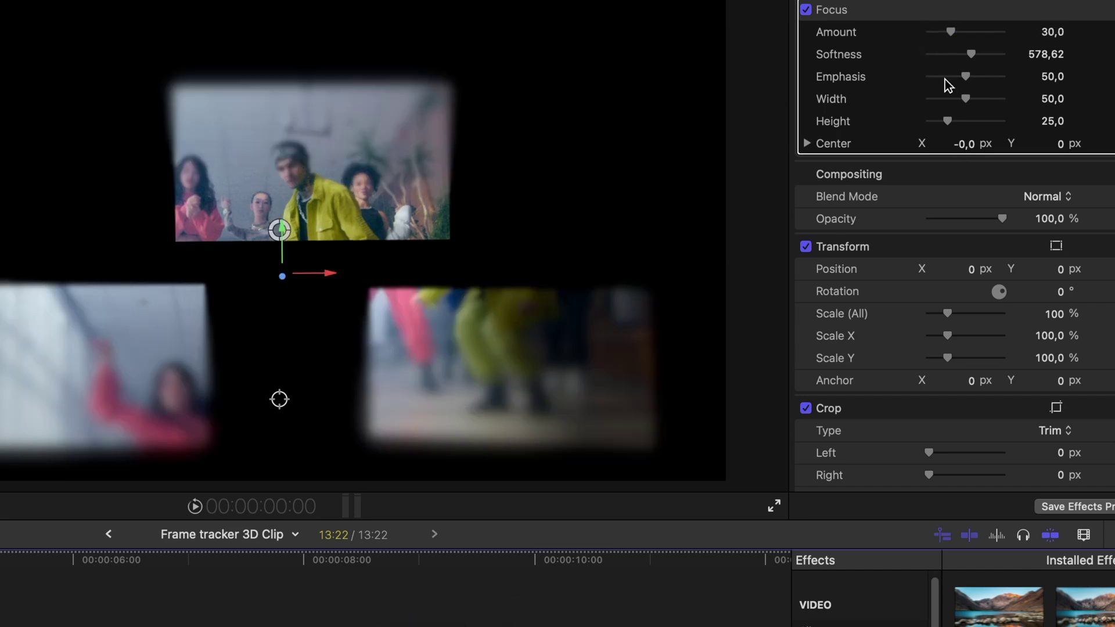
pyautogui.moveTo(948, 32); pyautogui.dragTo(930, 31)
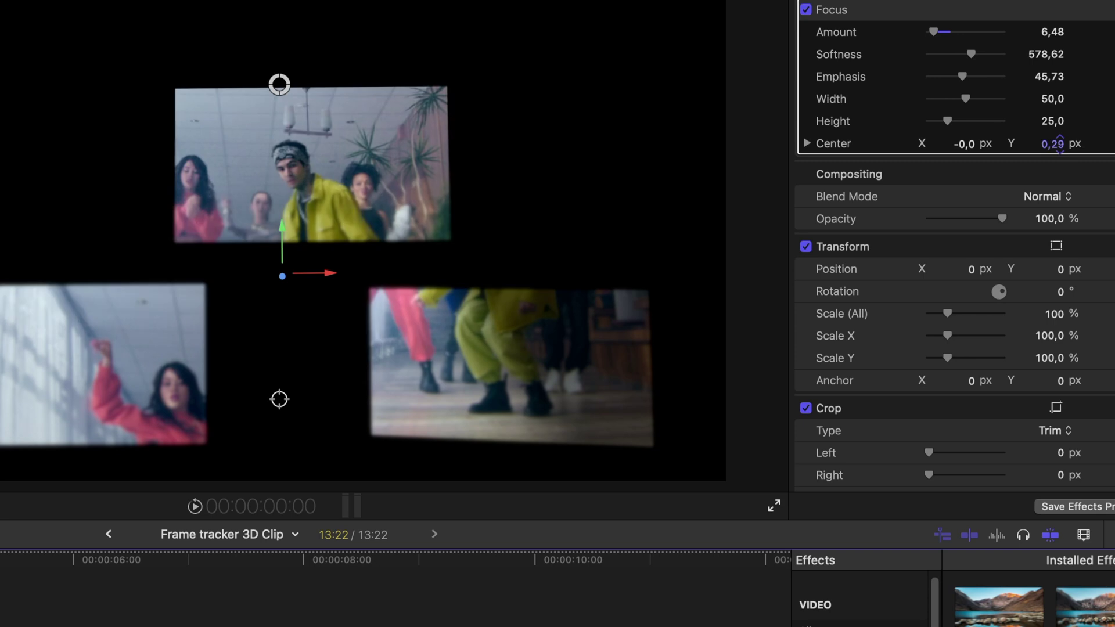
pyautogui.moveTo(948, 121); pyautogui.dragTo(970, 121)
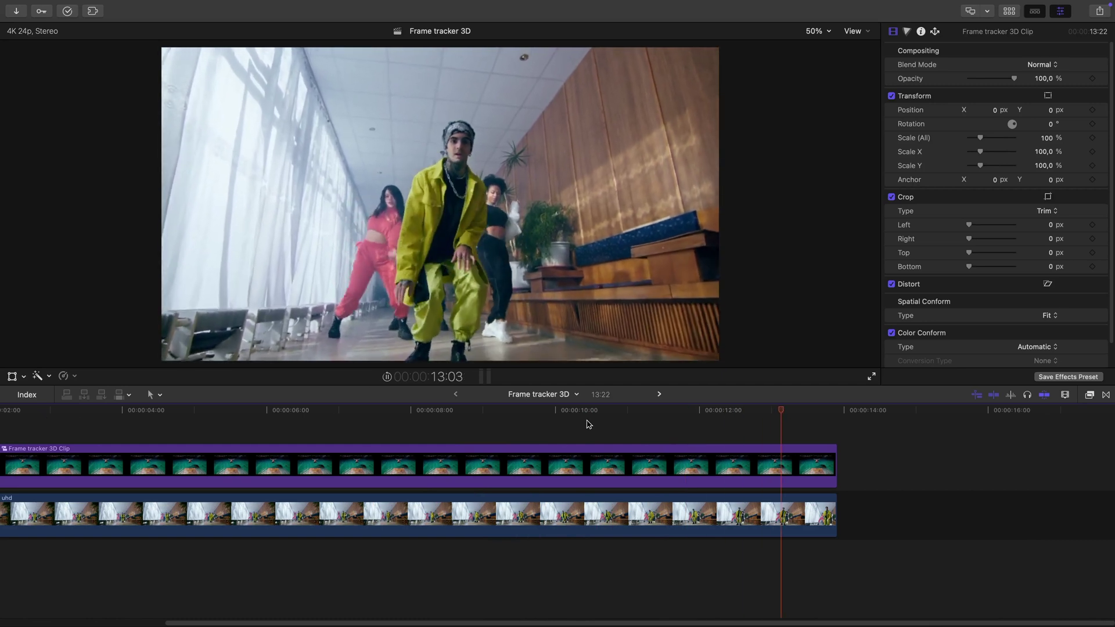
# - Play the Frame Tracker 3D v2 project from the start to review the eye and lip frames over the portrait
pyautogui.moveTo(589, 415); pyautogui.dragTo(173, 434)
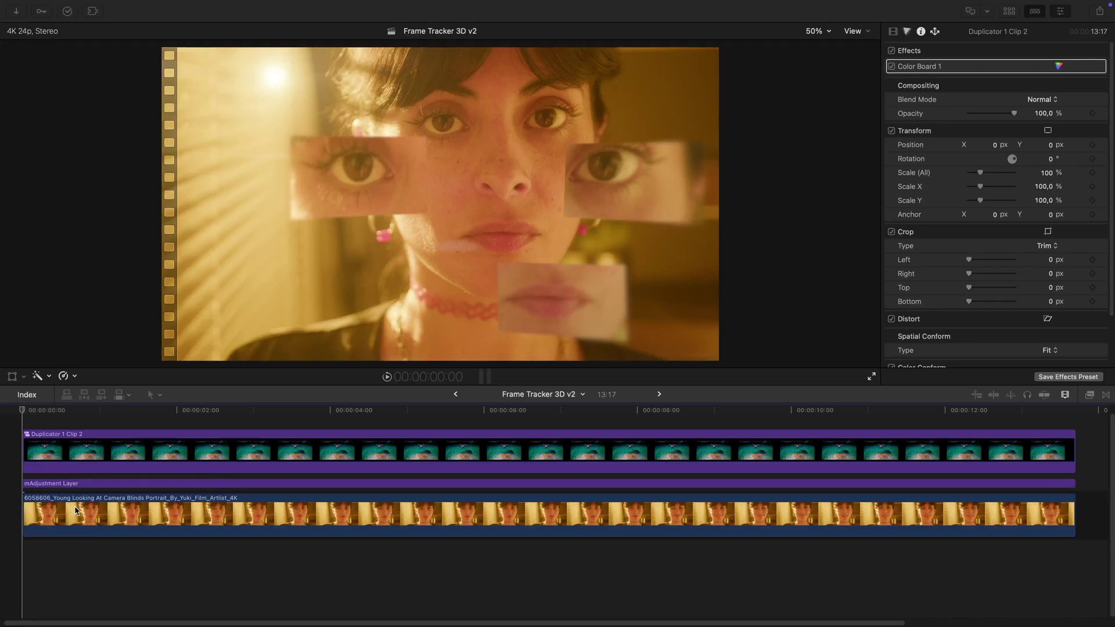
pyautogui.click(26, 414)
pyautogui.press('space')
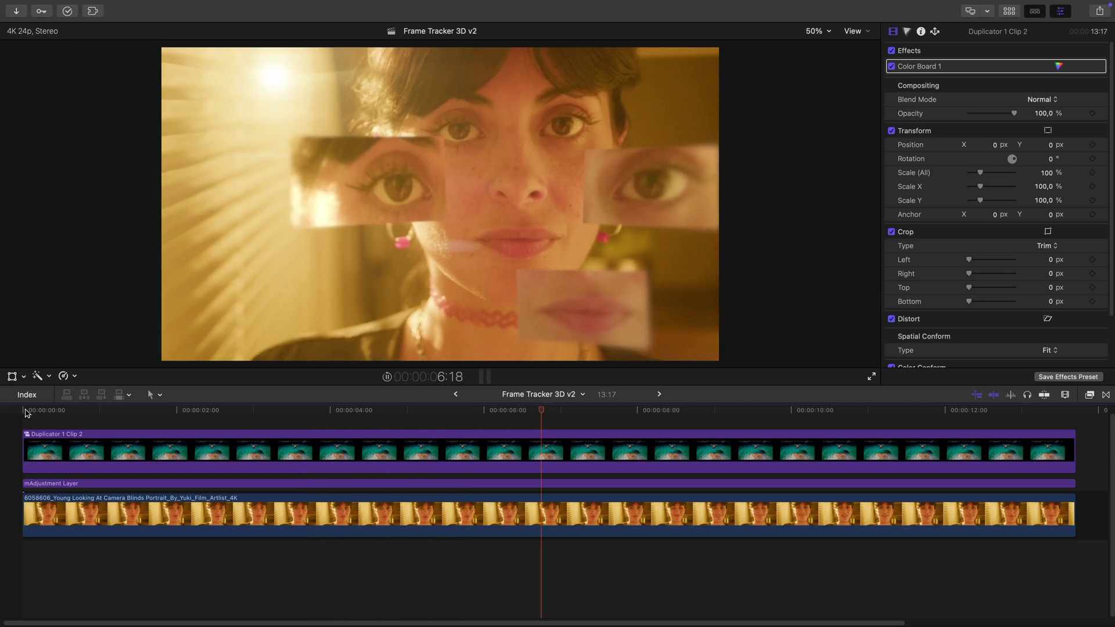
pyautogui.hscroll(2, 29, 414)
pyautogui.press('space')
pyautogui.press('Home')
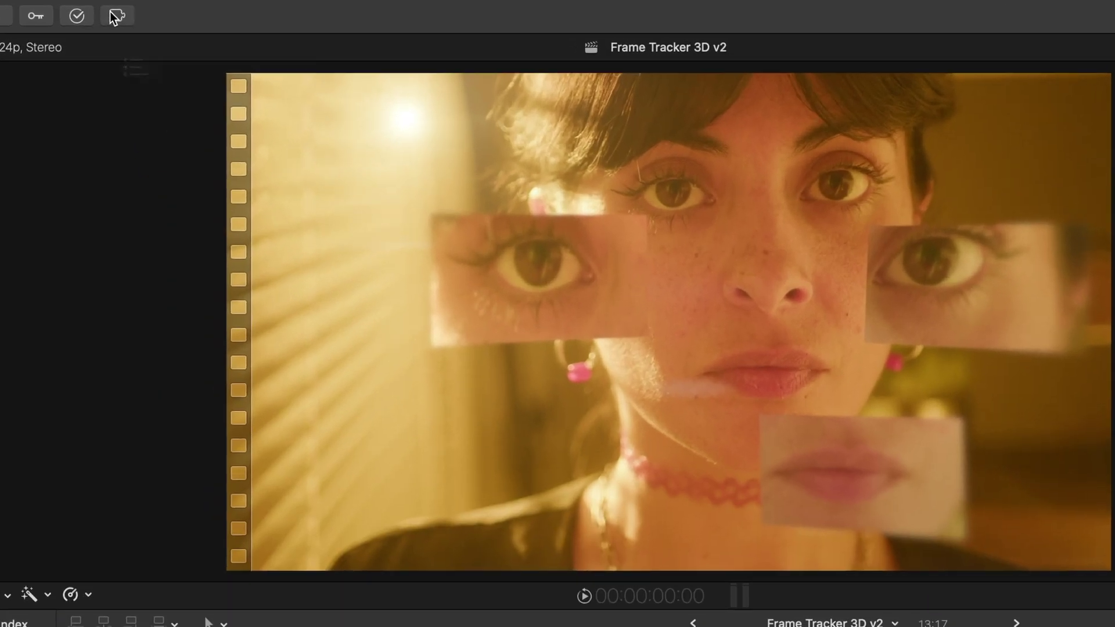
# - Search mExtension for "camera movement" and add the Custom Camera Movement M4NK title at the project start, above the adjustment layer
pyautogui.click(92, 10)
pyautogui.click(104, 57)
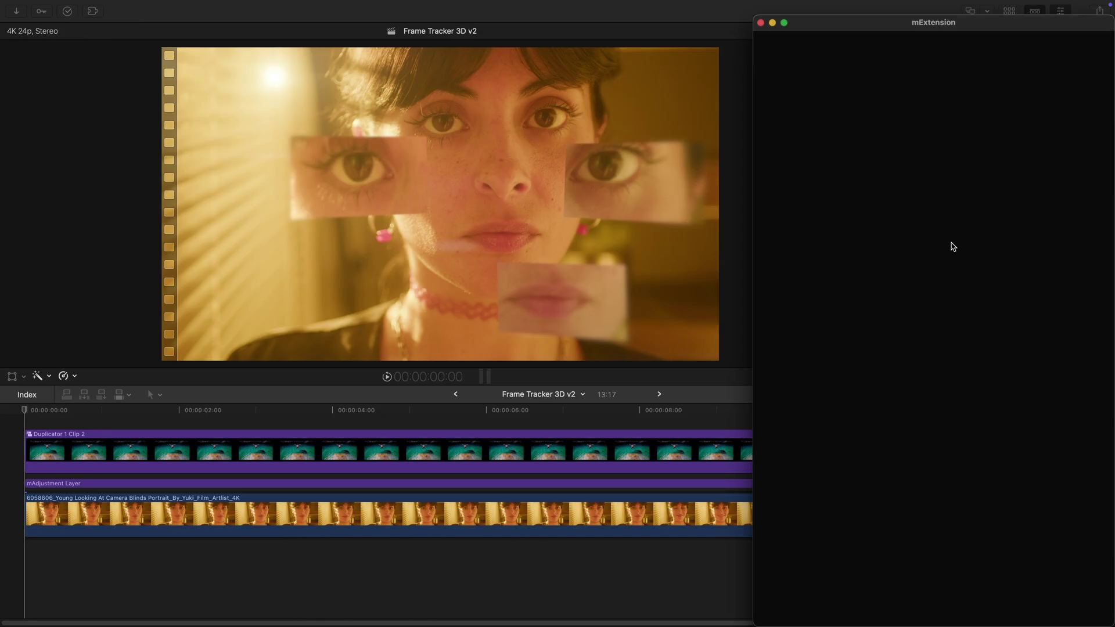
pyautogui.click(832, 44)
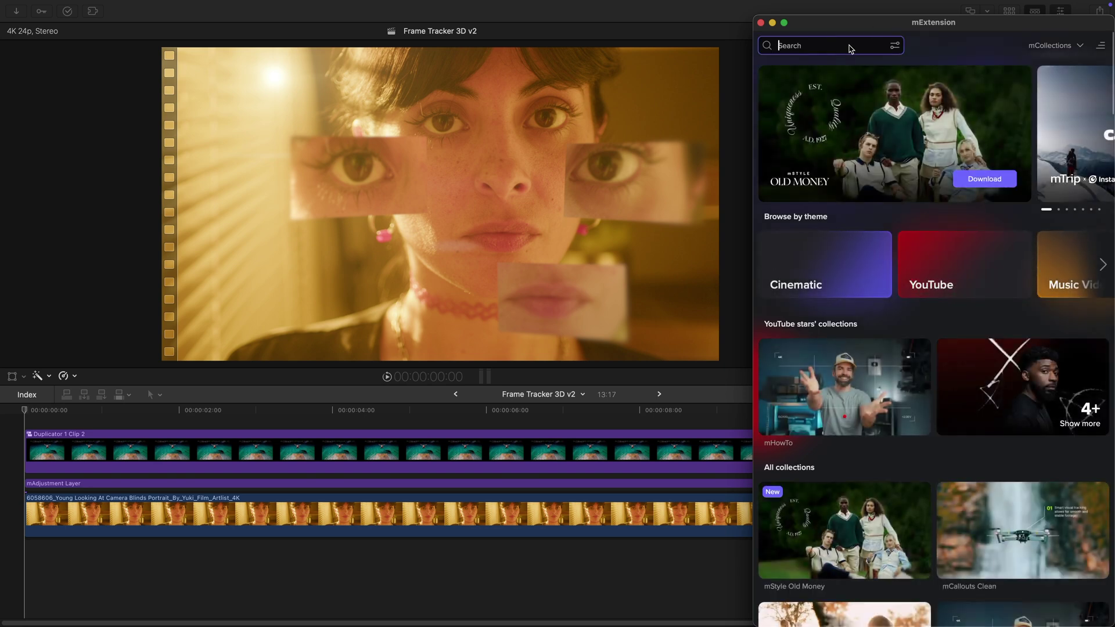
pyautogui.write('camera movement')
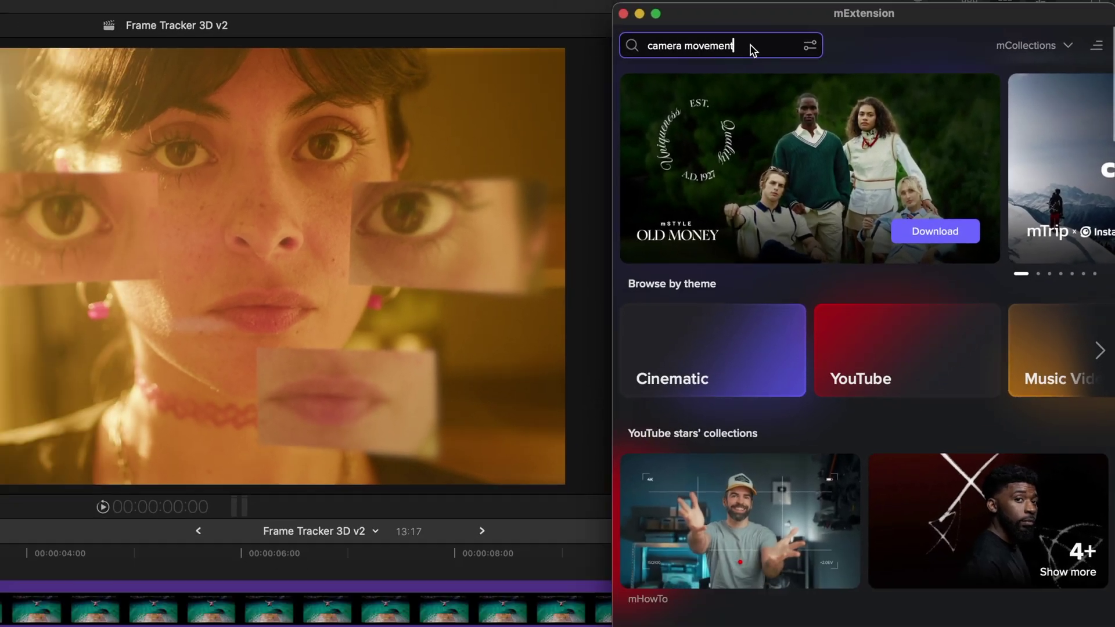
pyautogui.press('Return')
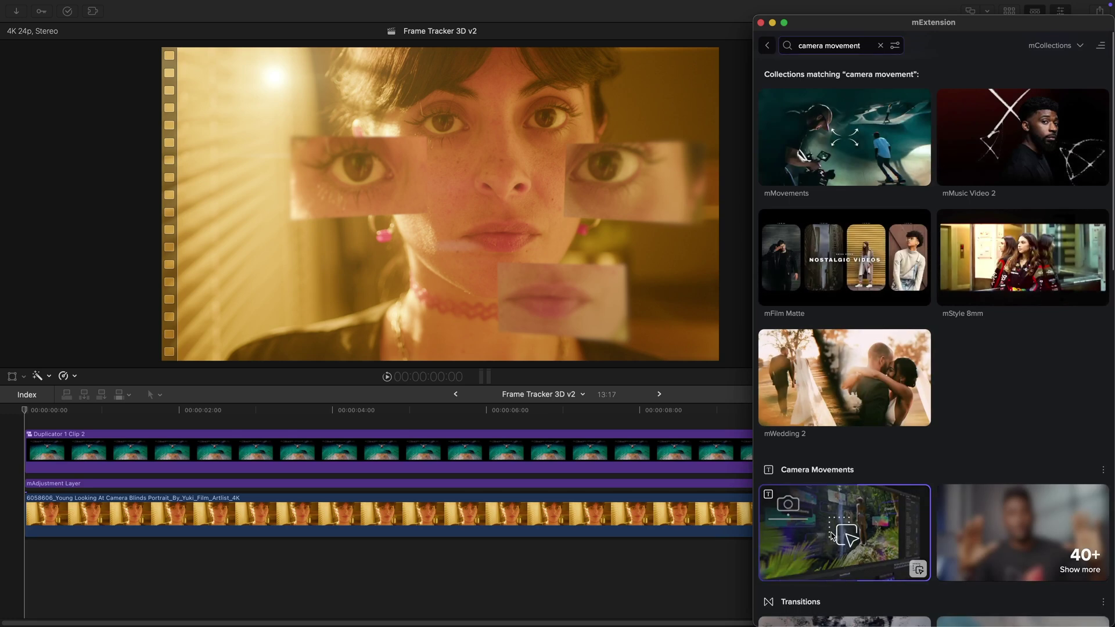
pyautogui.moveTo(827, 535); pyautogui.dragTo(74, 469)
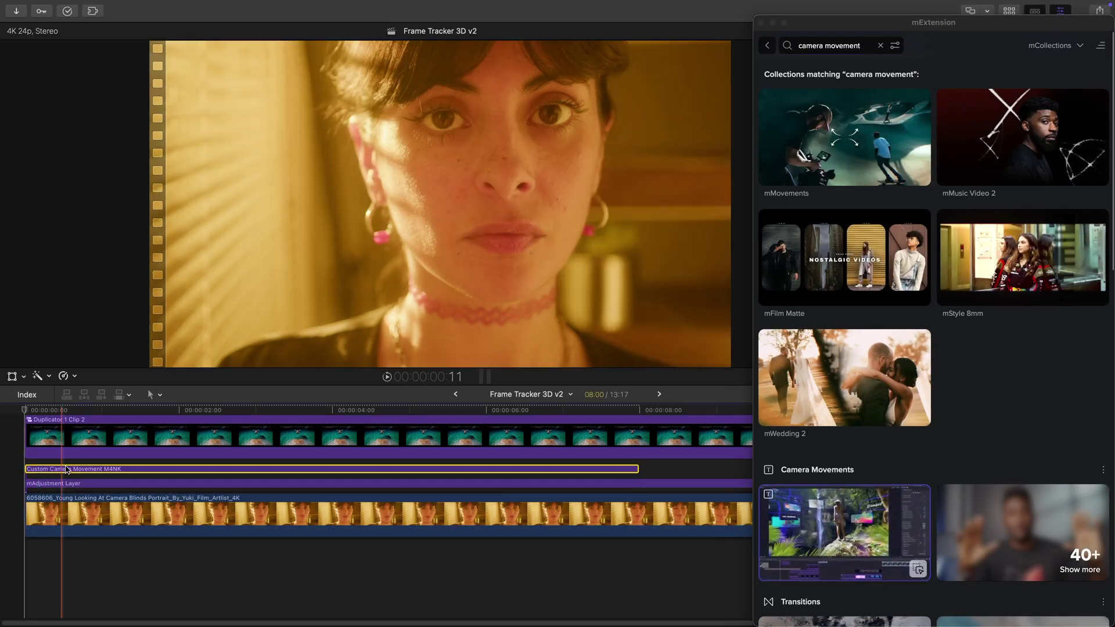
pyautogui.click(761, 23)
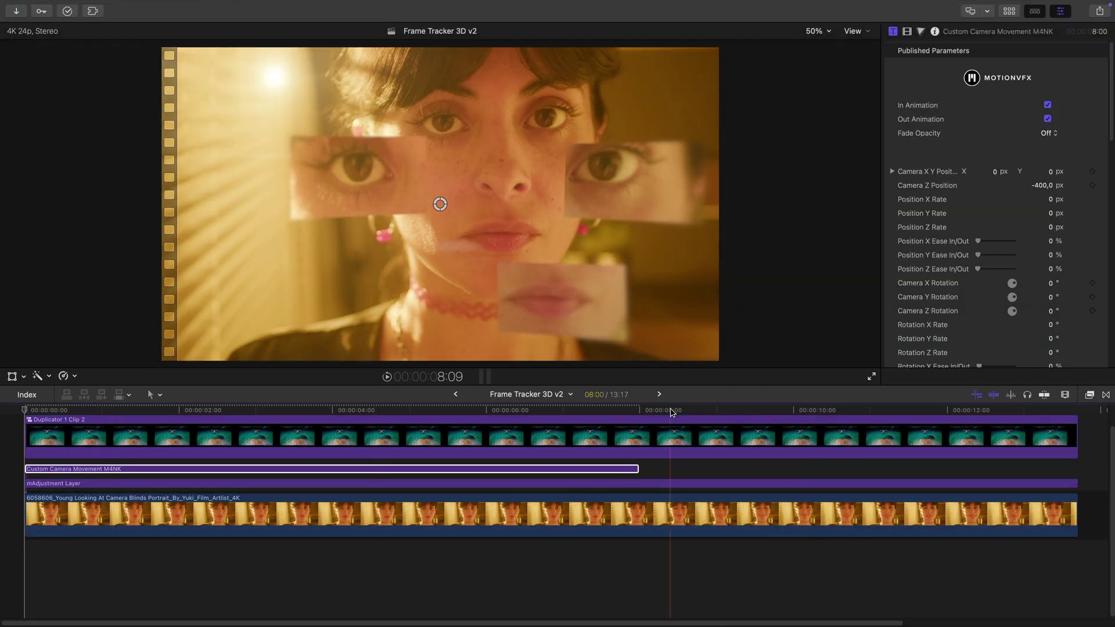
# - Extend the Custom Camera Movement title to 13:17 and turn off its In Animation and Out Animation
pyautogui.moveTo(639, 468); pyautogui.dragTo(1075, 464)
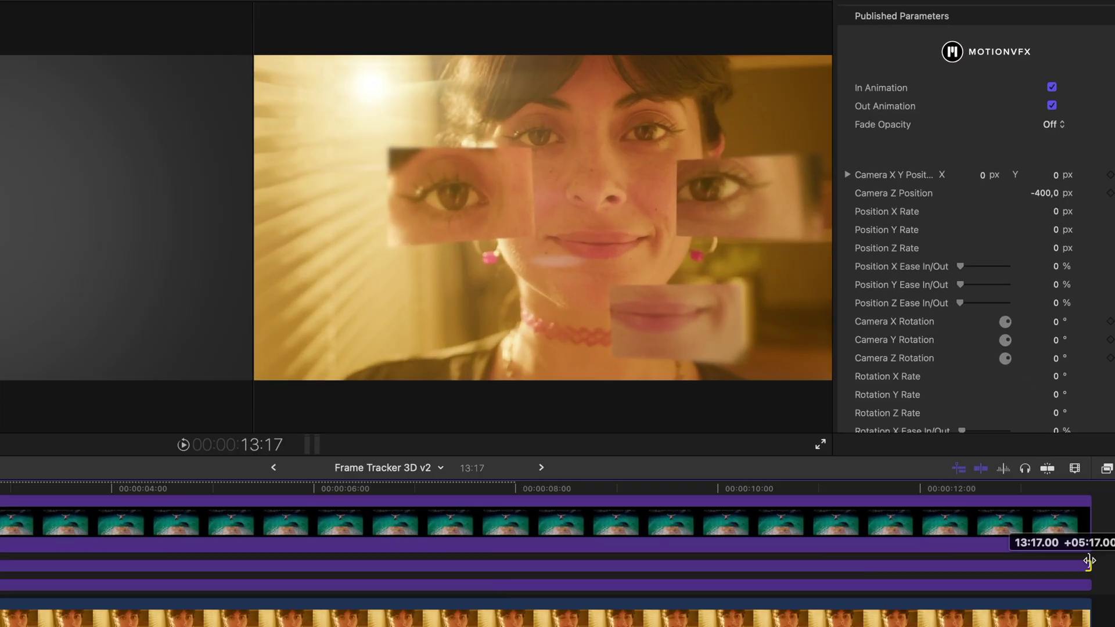
pyautogui.moveTo(1094, 593); pyautogui.dragTo(1094, 593)
pyautogui.click(1016, 599)
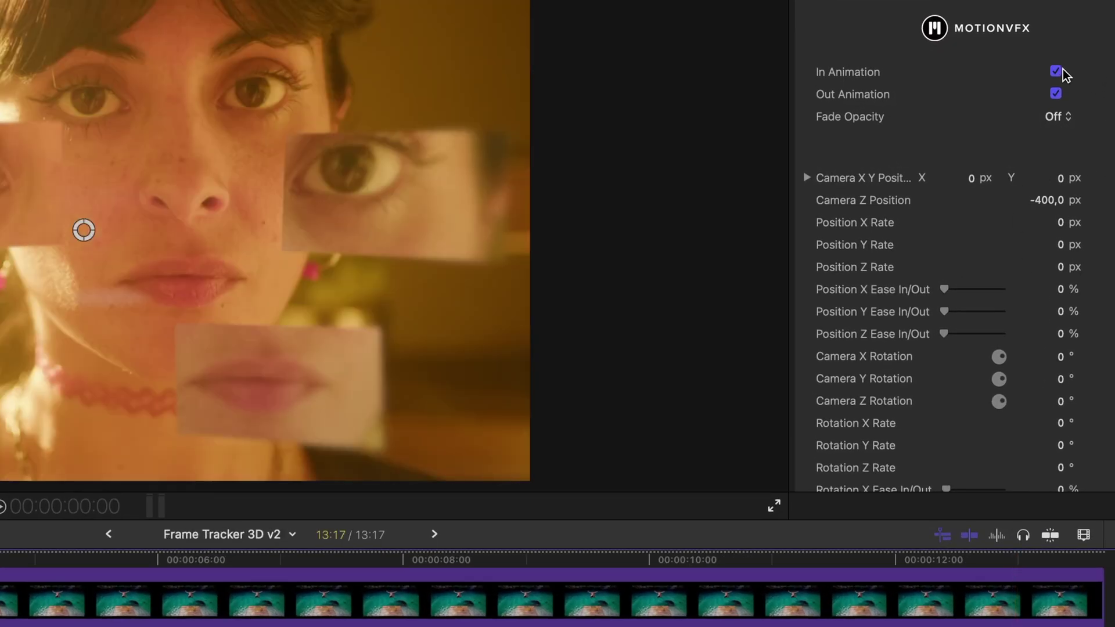
pyautogui.click(1056, 72)
pyautogui.click(1056, 92)
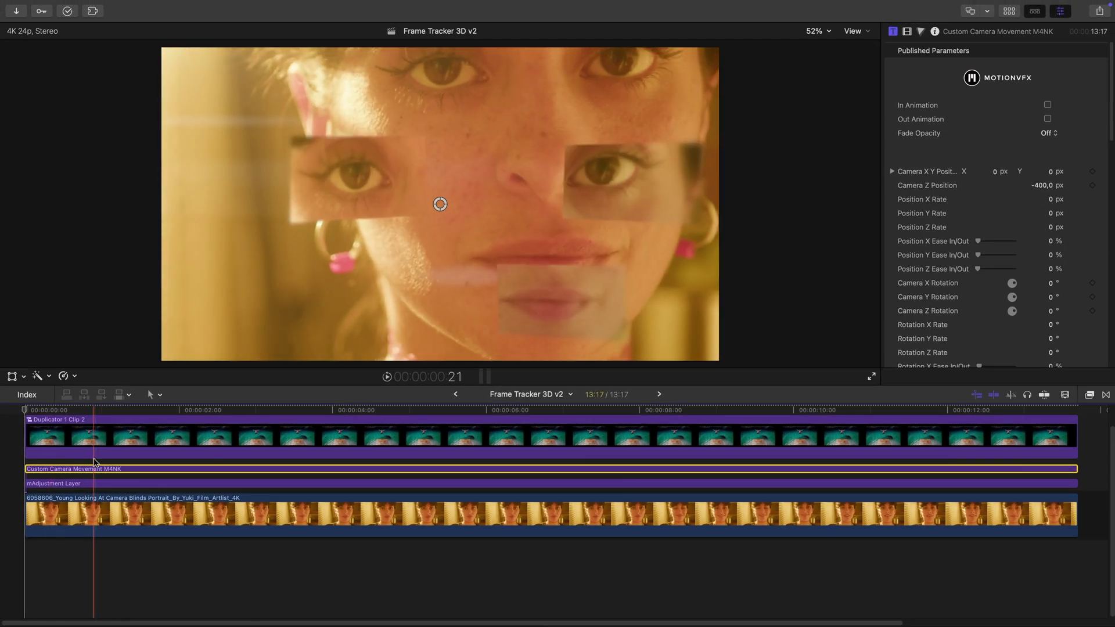
# - Open the Duplicator 1 Clip 2 compound and paste the Custom Camera Movement title above its drop zones at the start
pyautogui.doubleClick(96, 458)
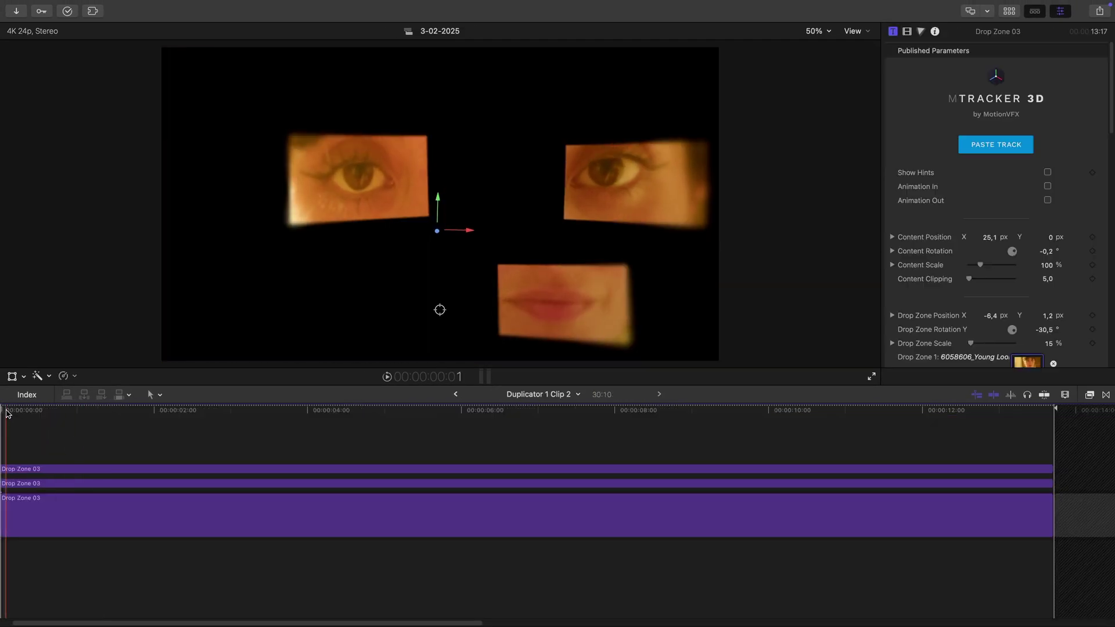
pyautogui.press('super+v')
pyautogui.press('Up')
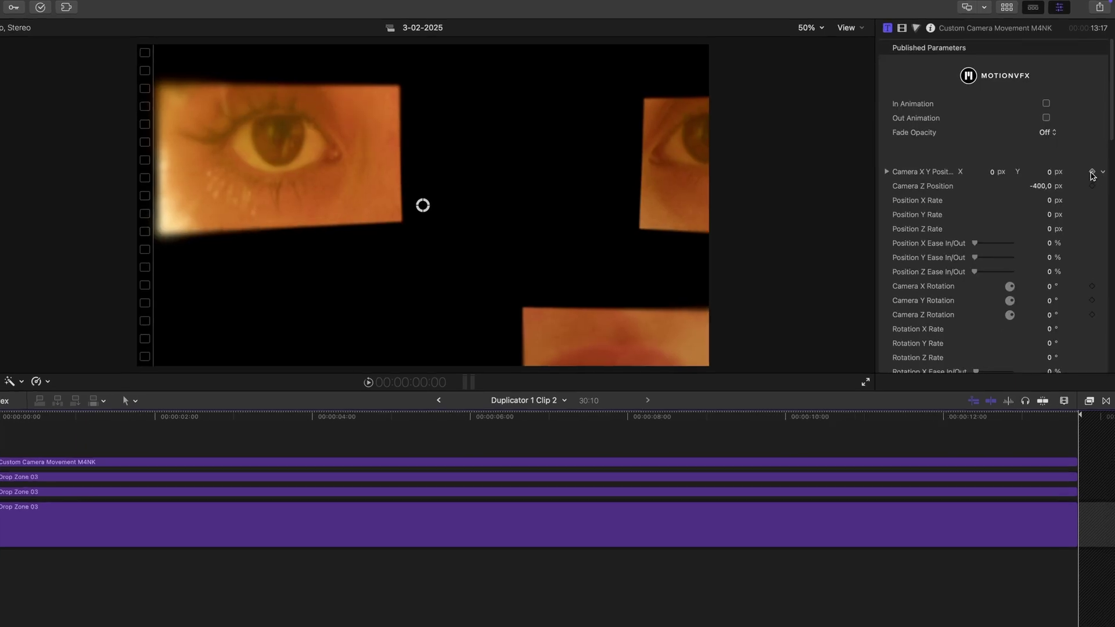
# - Keyframe the camera's position at the compound clip's start, moving X to 0.11 px and Z to about -989 px
pyautogui.click(1093, 173)
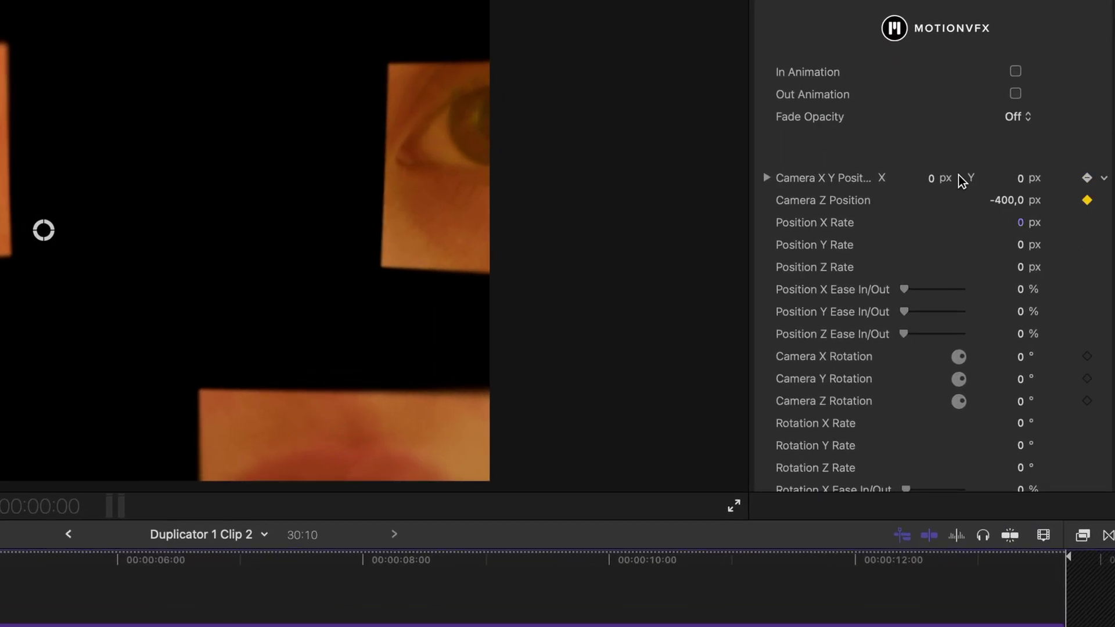
pyautogui.moveTo(931, 180); pyautogui.dragTo(1009, 251)
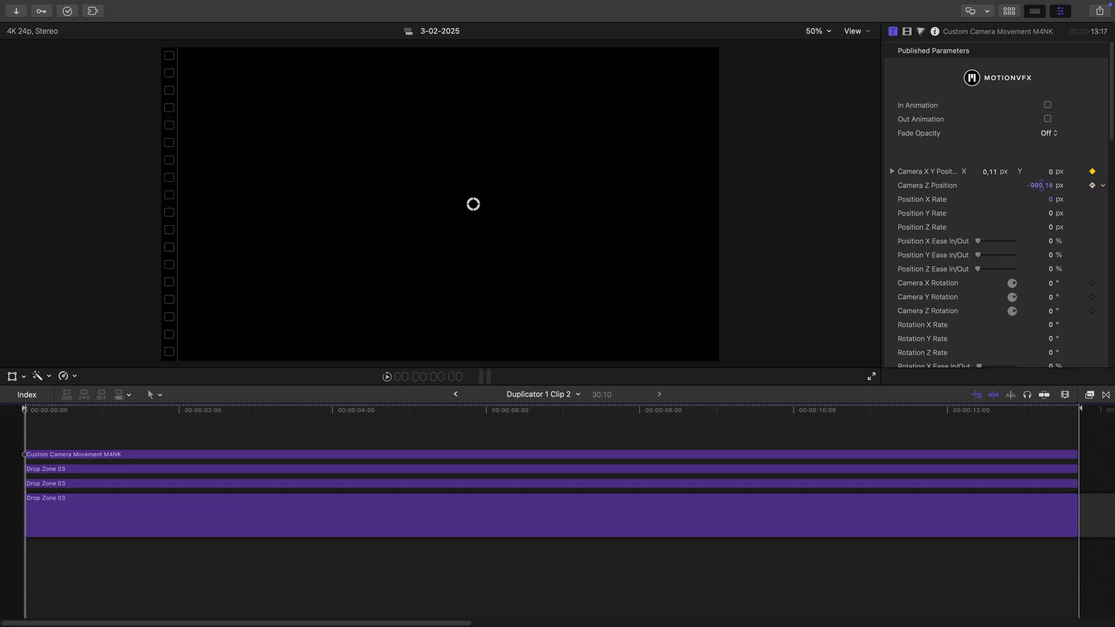
pyautogui.moveTo(1041, 184)
pyautogui.mouseDown()
pyautogui.moveTo(1050, 197)
pyautogui.moveTo(992, 168)
pyautogui.moveTo(1042, 178)
pyautogui.moveTo(1042, 163)
pyautogui.mouseUp()
# - Keyframe Camera Angle Of View at 90° and DOF Blur Amount at 0% near 4:06, and set Focus Offset to -991
pyautogui.click(193, 410)
pyautogui.click(191, 410)
pyautogui.click(353, 411)
pyautogui.scroll(-5, 942, 259)
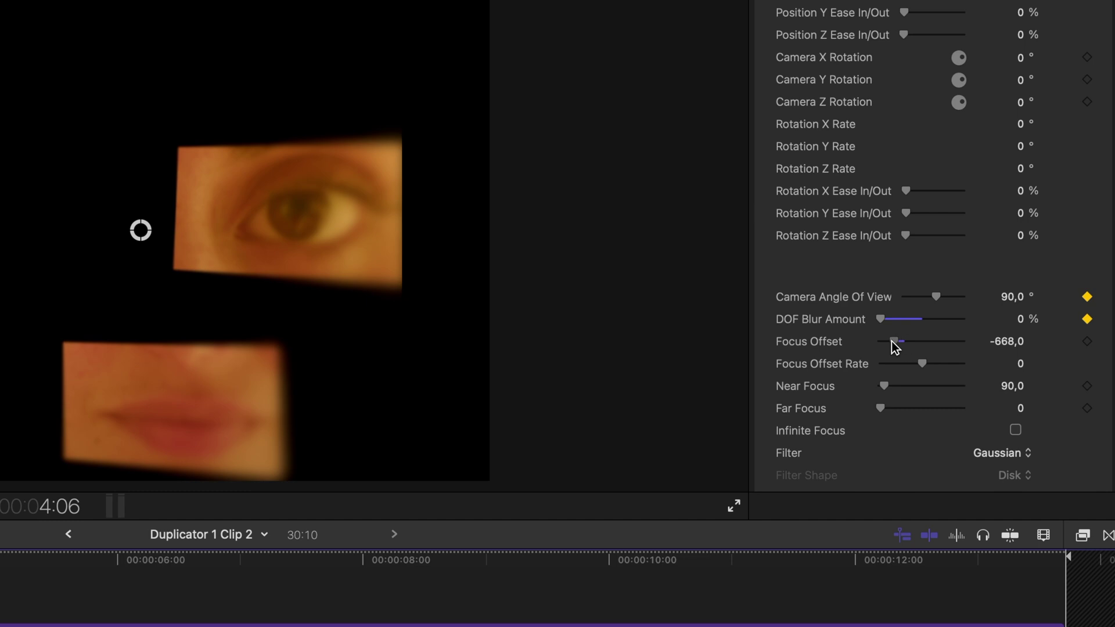
pyautogui.moveTo(892, 341); pyautogui.dragTo(879, 341)
pyautogui.moveTo(120, 442); pyautogui.dragTo(347, 413)
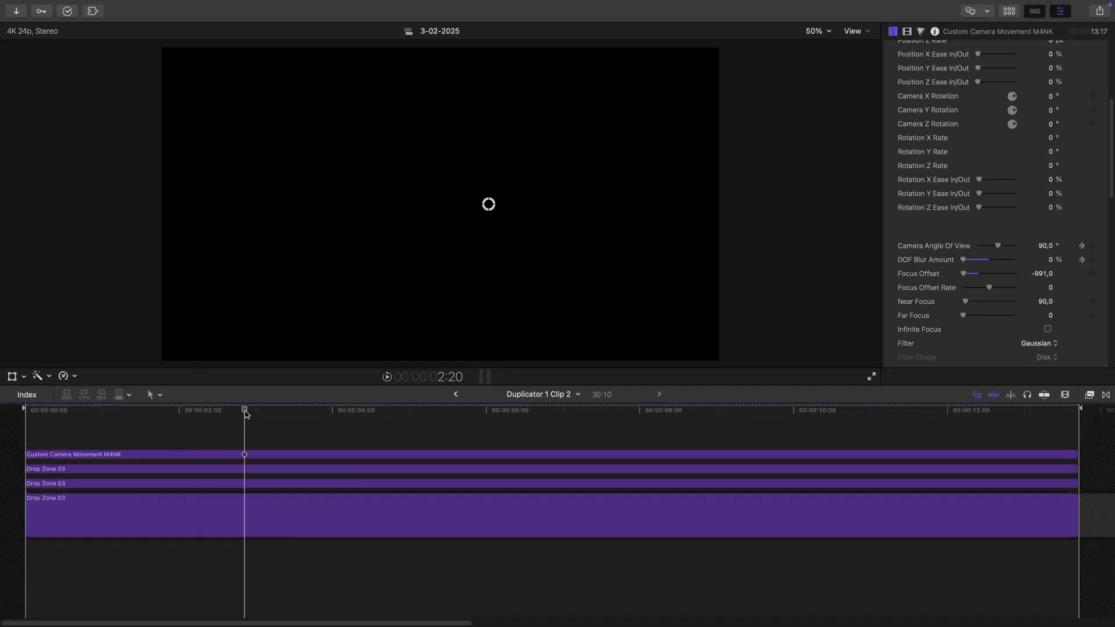
# - Return to Frame Tracker 3D v2 and keyframe the camera at X 0.12 px and Y about 0.18 px at the start, and Z about -183 px at 3:23
pyautogui.click(456, 395)
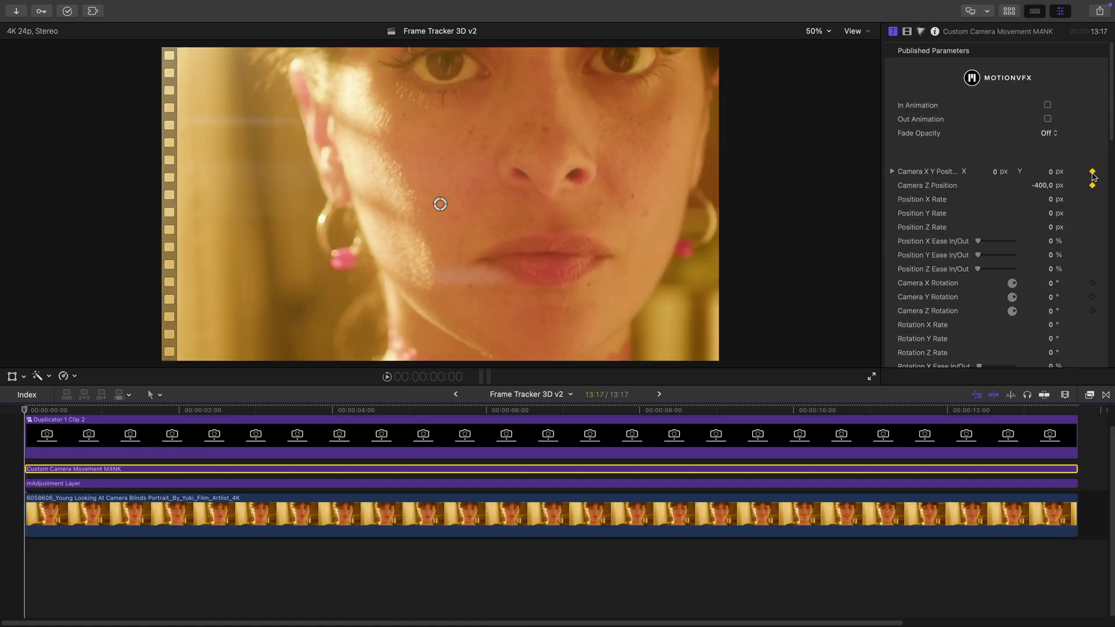
pyautogui.moveTo(993, 173); pyautogui.dragTo(1051, 163)
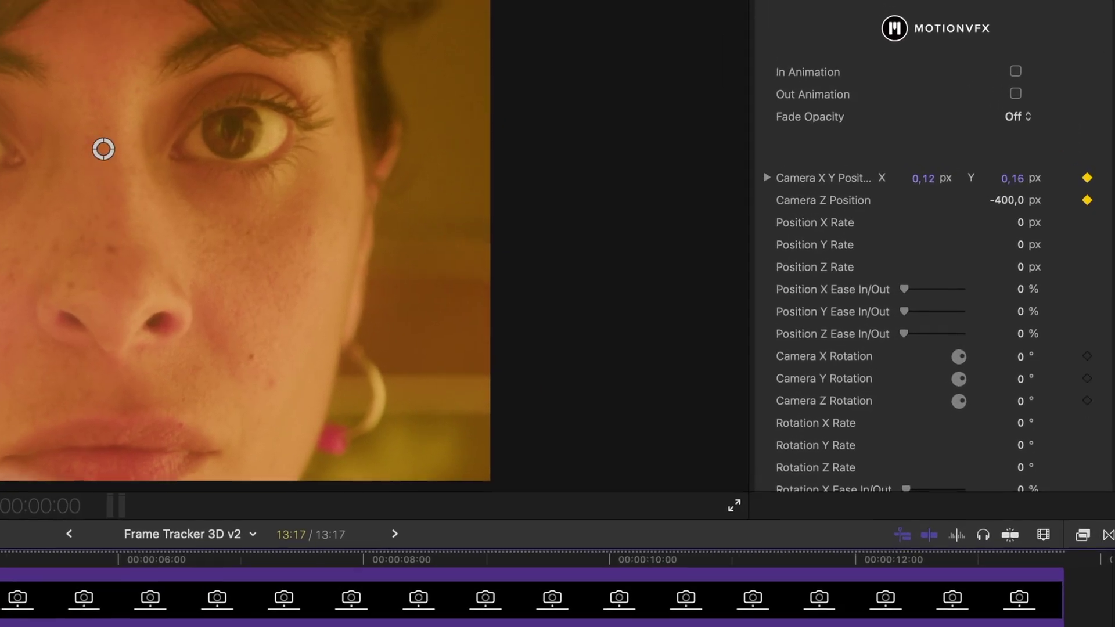
pyautogui.moveTo(1010, 200); pyautogui.dragTo(1010, 230)
pyautogui.moveTo(1016, 182); pyautogui.dragTo(1016, 178)
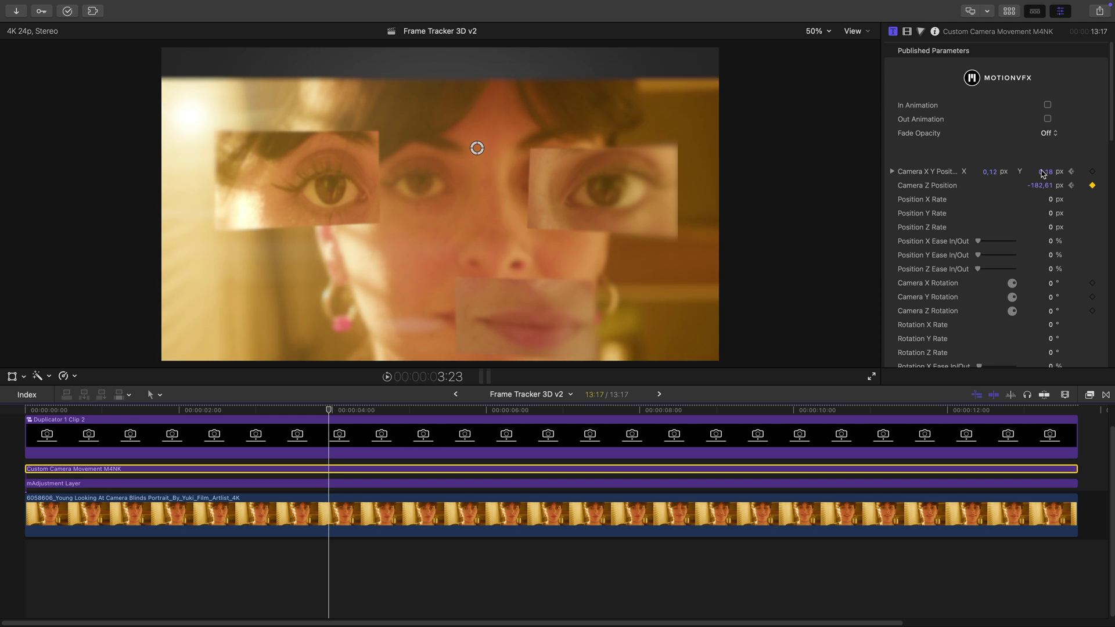
# - Lower the camera's Y position at 3:23 and keyframe DOF Blur Amount to rise from 0% after 2:00 to about 35%
pyautogui.moveTo(1042, 175); pyautogui.dragTo(1042, 185)
pyautogui.scroll(-5, 1084, 331)
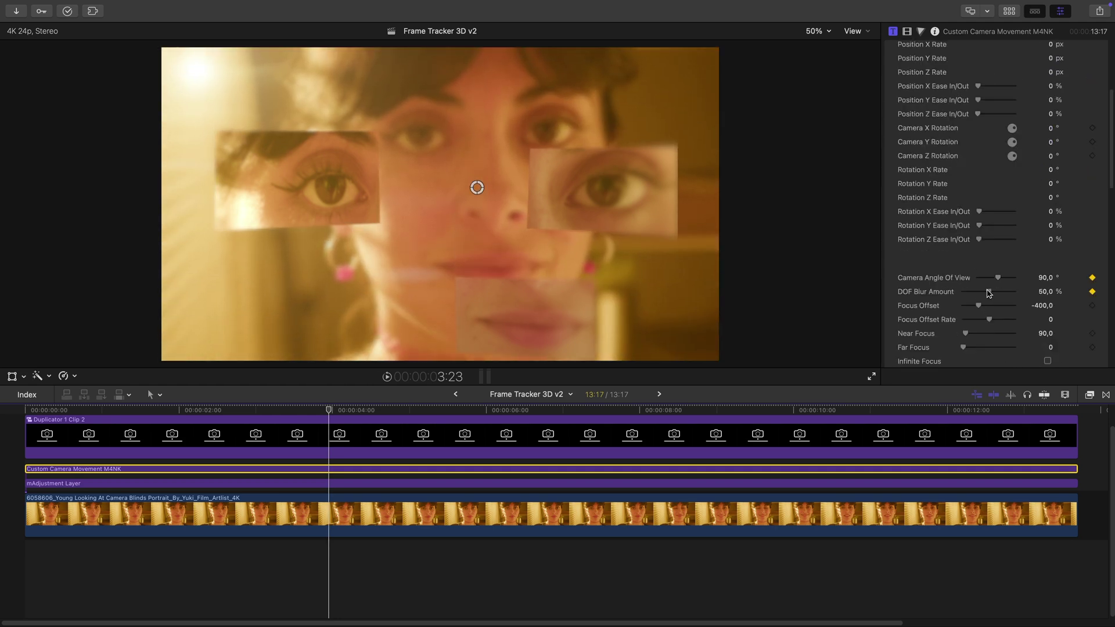
pyautogui.moveTo(329, 411); pyautogui.dragTo(179, 420)
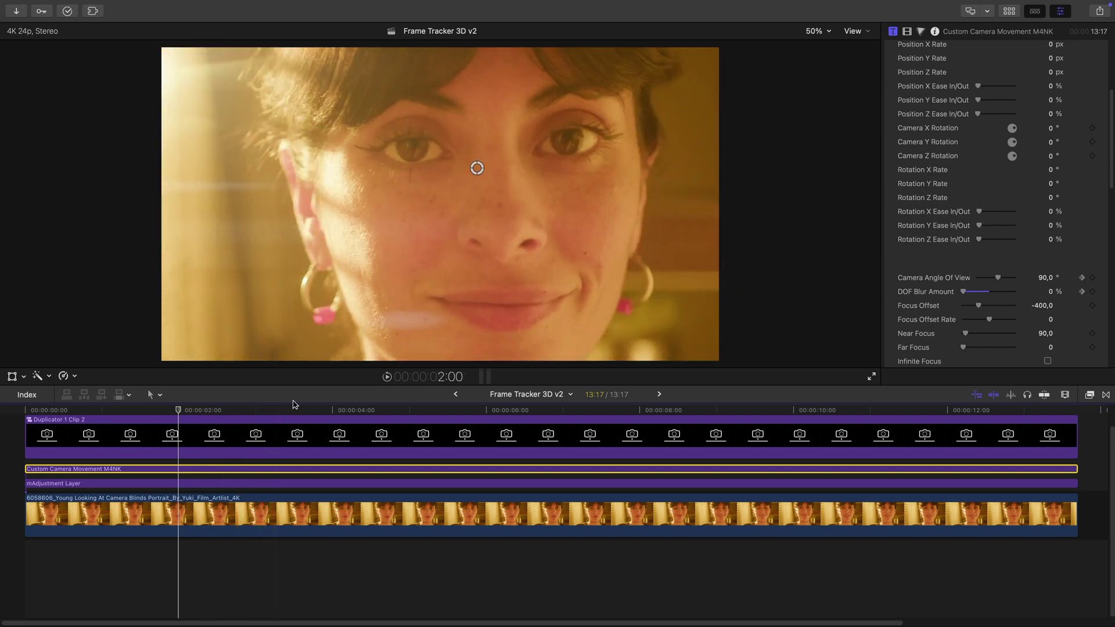
# - Play back the camera move to review how the tracked frames appear and the background blurs
pyautogui.press('space')
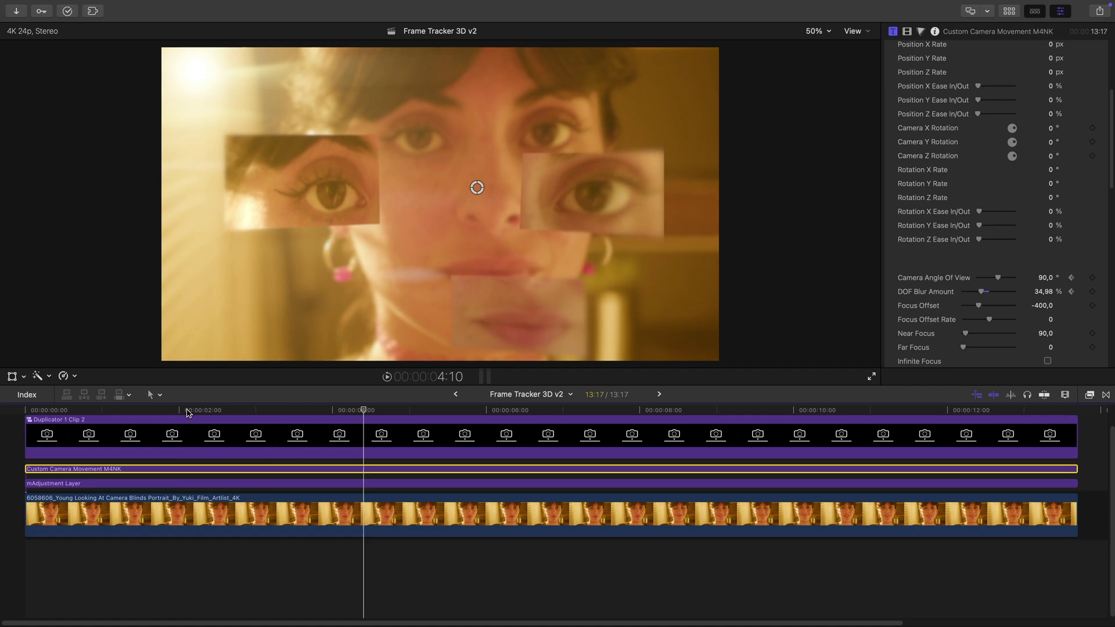
pyautogui.press('space')
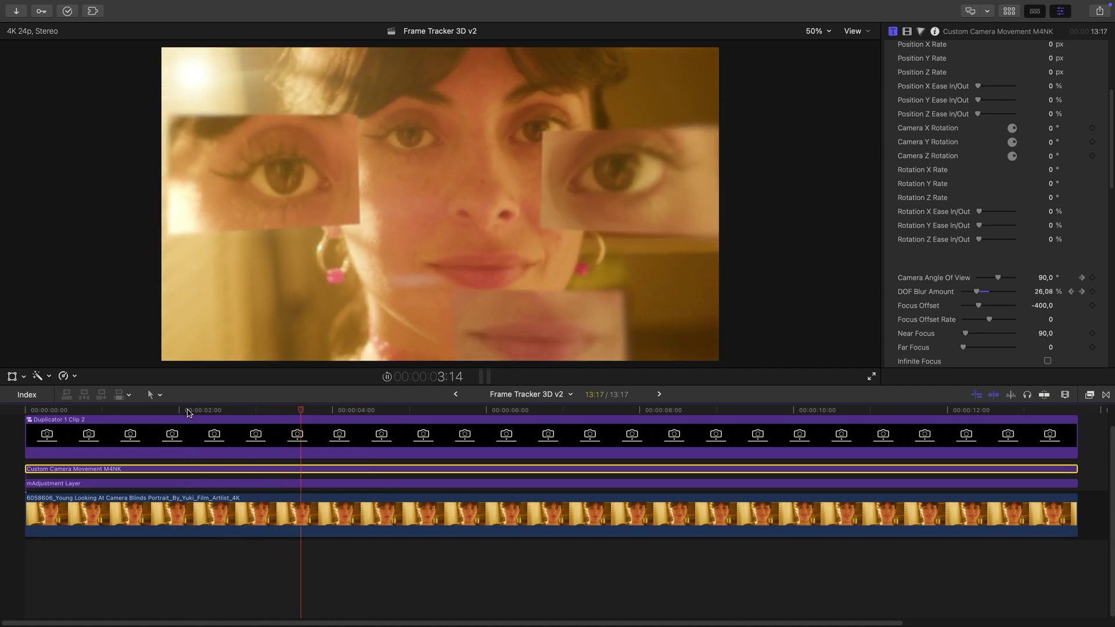
pyautogui.press('space')
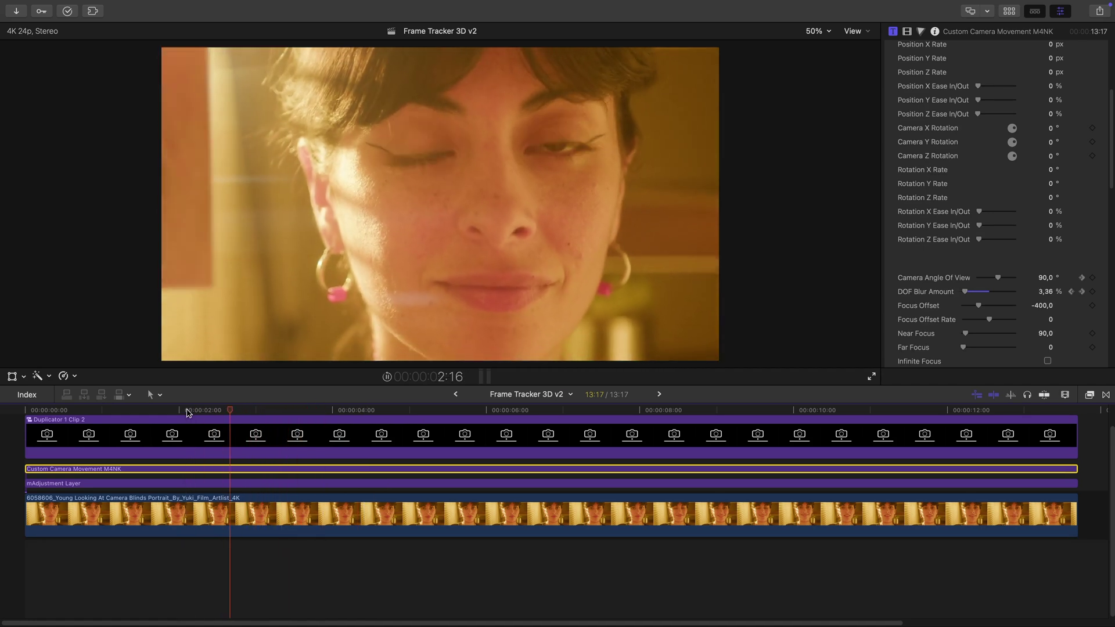